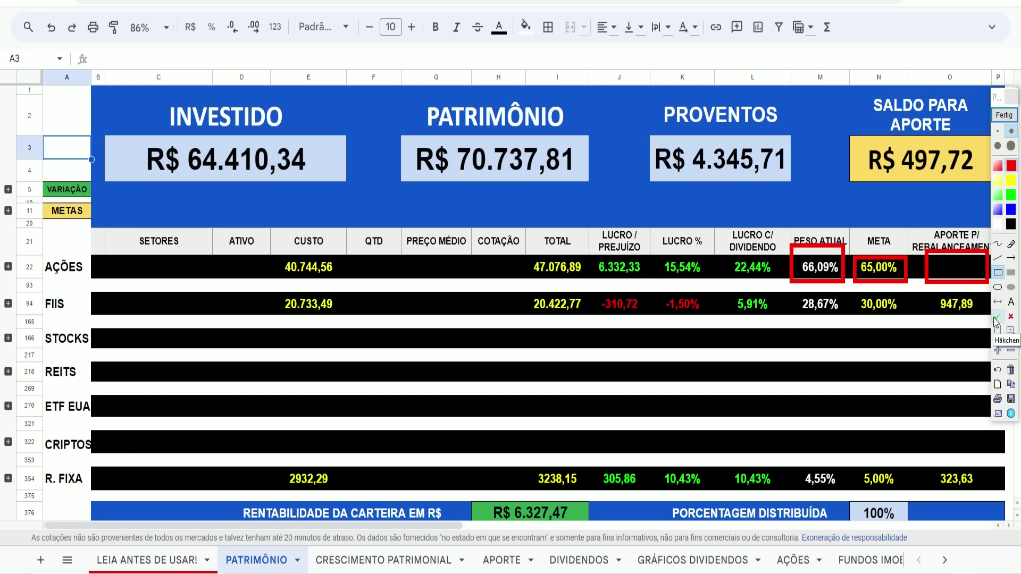
Outline the SALDO PARA APORTE value with a red rectangle, and clear all the annotations.
mouse_move(857, 143)
left_mouse_down()
mouse_move(992, 204)
mouse_move(989, 195)
left_mouse_up()
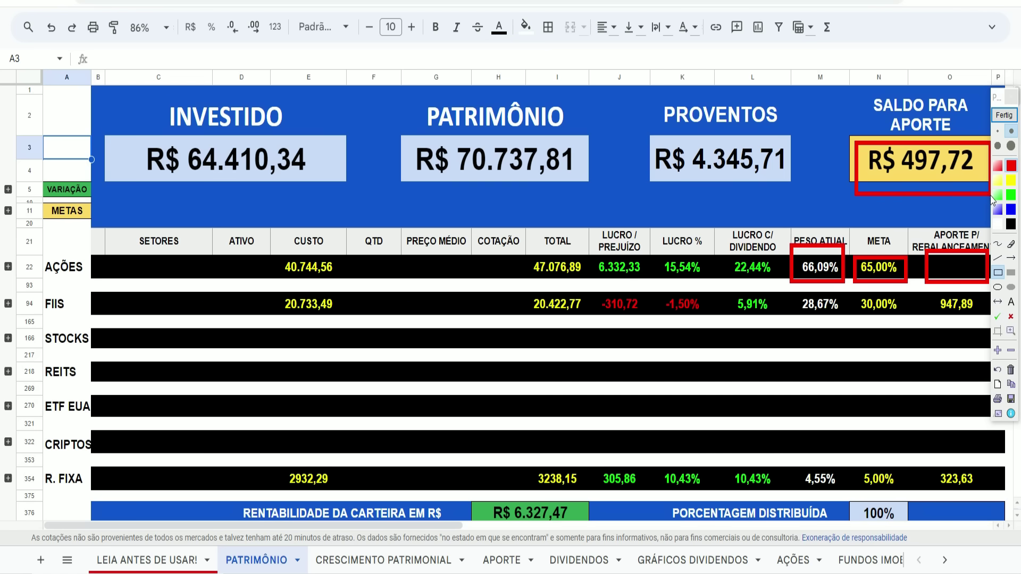
left_click(1011, 371)
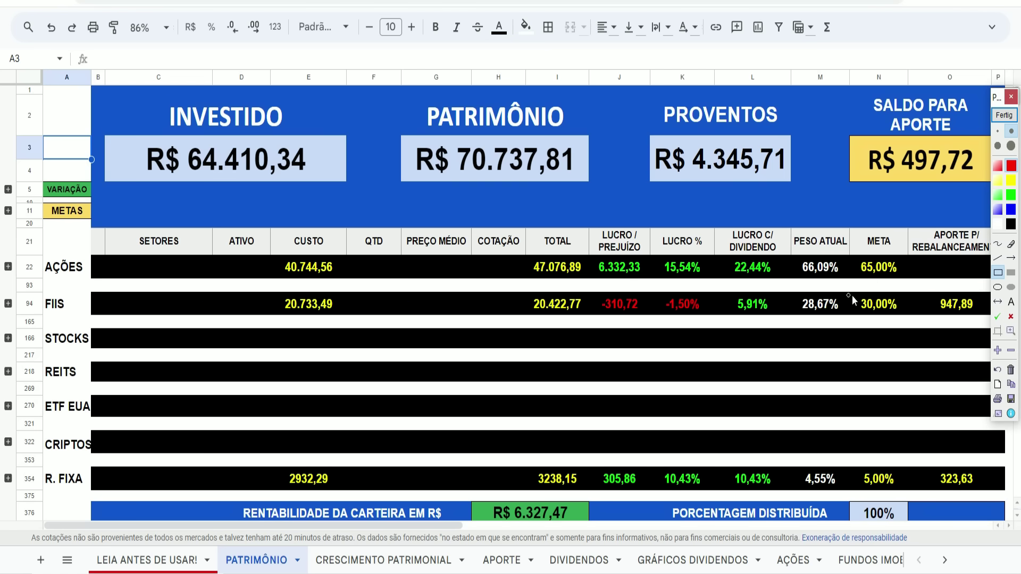
Outline in red the FIIS current weight, target and rebalancing contribution, plus the R. FIXA target and rebalancing values, and leave annotation mode.
mouse_move(921, 285)
left_mouse_down()
mouse_move(973, 322)
mouse_move(983, 317)
left_mouse_up()
left_click_drag(851, 290, 899, 319)
left_click_drag(783, 285, 841, 319)
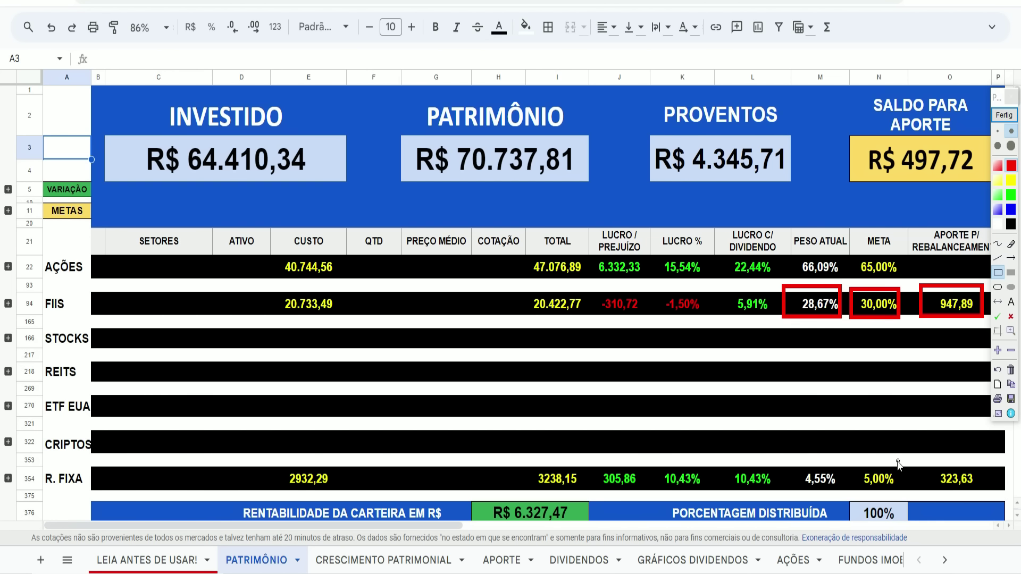
mouse_move(854, 458)
left_mouse_down()
mouse_move(906, 489)
mouse_move(941, 474)
mouse_move(979, 503)
mouse_move(977, 495)
left_mouse_up()
left_click(1003, 113)
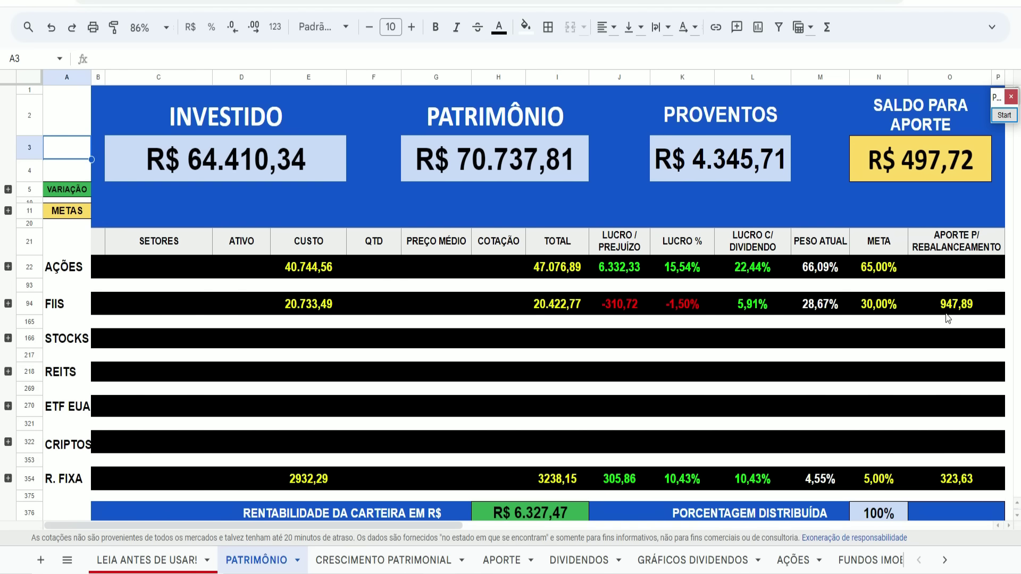
On the APORTE sheet, outline in red the sheet title and the pie chart's DIVIDENDOS and APORTE labels.
left_click(501, 560)
mouse_move(292, 81)
left_mouse_down()
mouse_move(755, 160)
mouse_move(743, 127)
left_mouse_up()
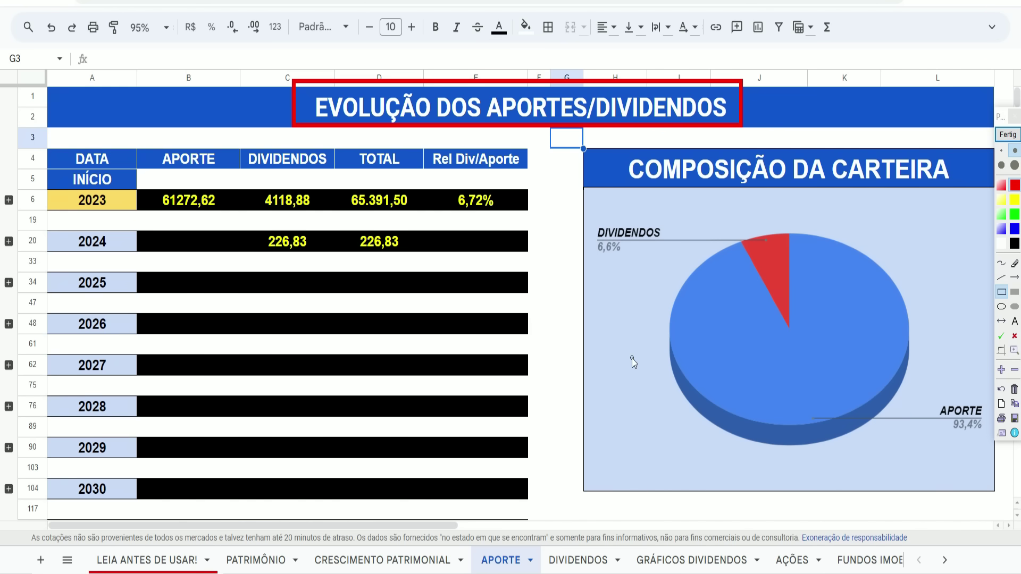
left_click_drag(578, 212, 684, 261)
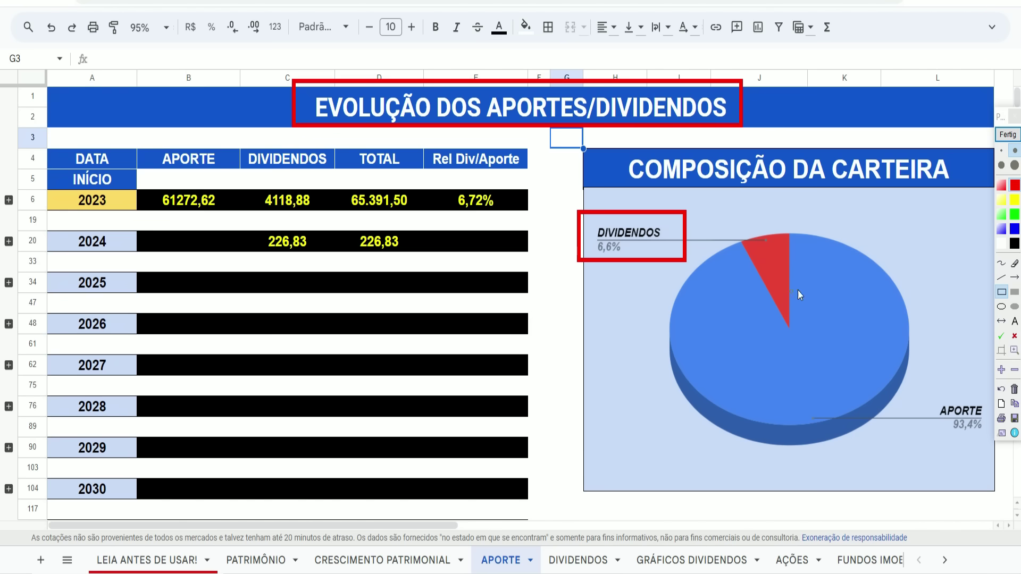
left_click_drag(930, 390, 990, 434)
left_click(1015, 117)
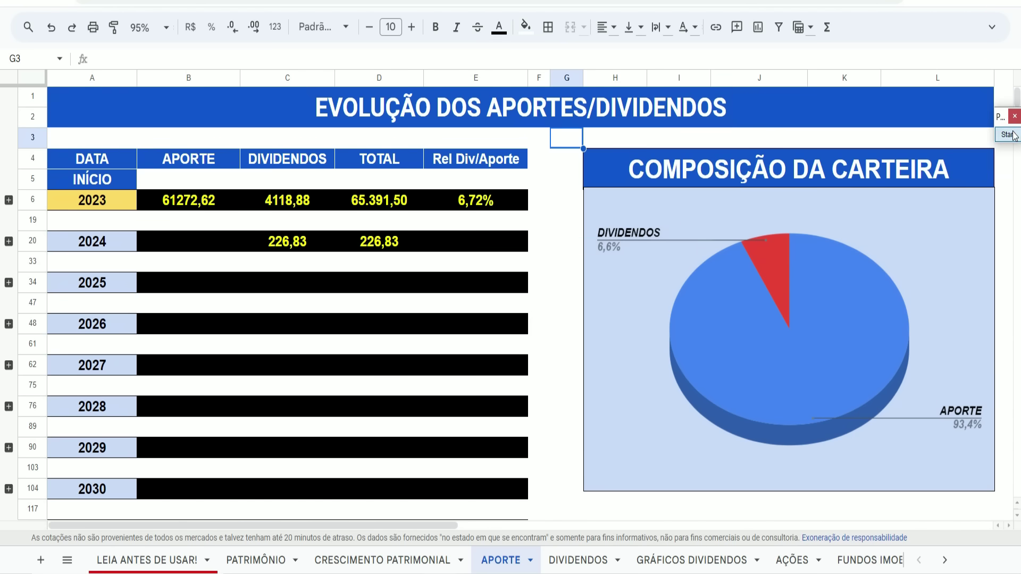
Expand the 2023 months and enter 2000 as the NOVEMBRO contribution in the APORTE column.
left_click(9, 200)
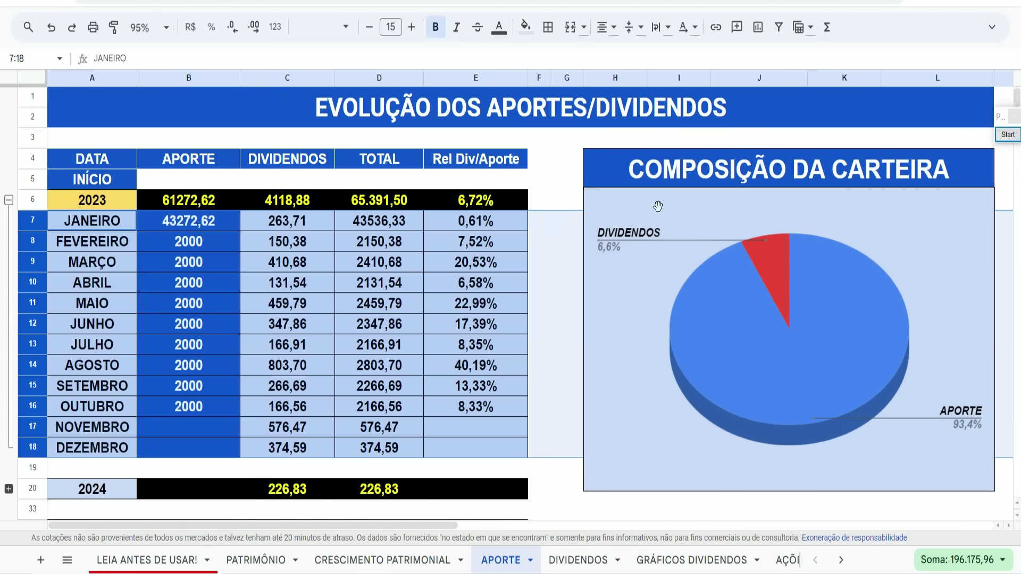
left_click(566, 137)
left_click(215, 420)
type("2000")
key("Return")
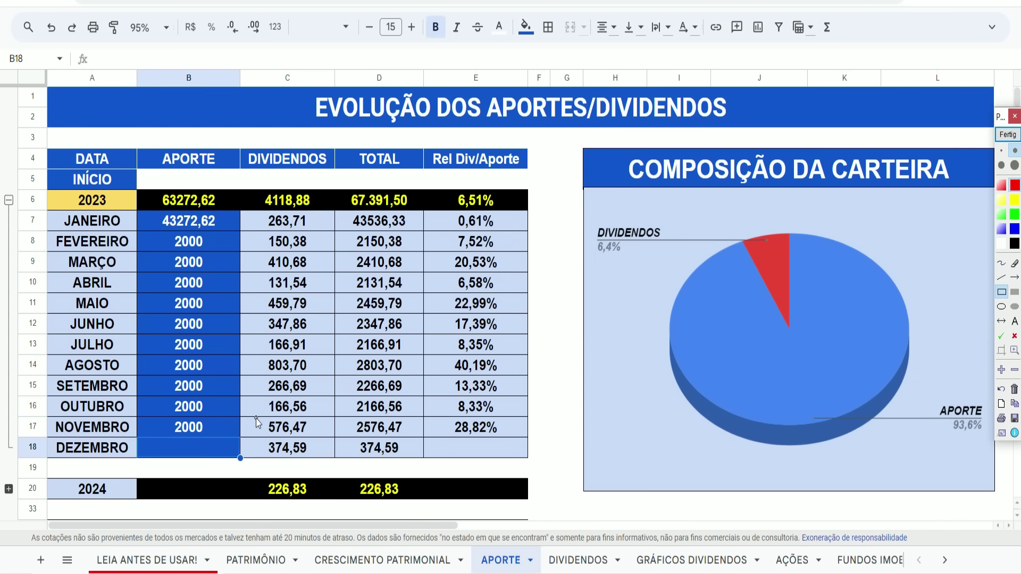
Outline in red the NOVEMBRO and DEZEMBRO dividends and NOVEMBRO's Rel Div/Aporte, clear the annotations and collapse the 2023 months.
mouse_move(255, 418)
left_mouse_down()
mouse_move(320, 451)
mouse_move(317, 434)
left_mouse_up()
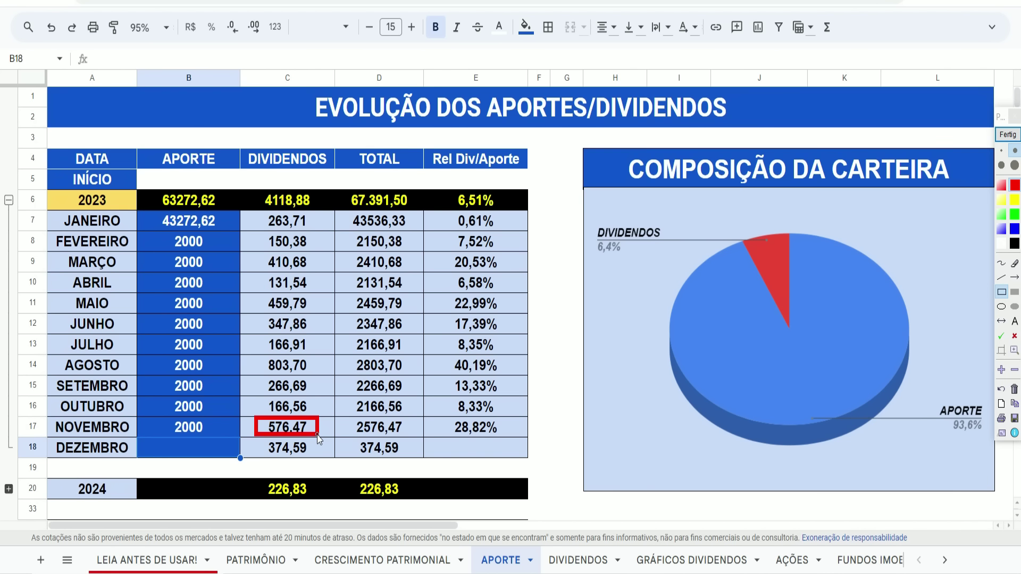
left_click_drag(251, 432, 313, 460)
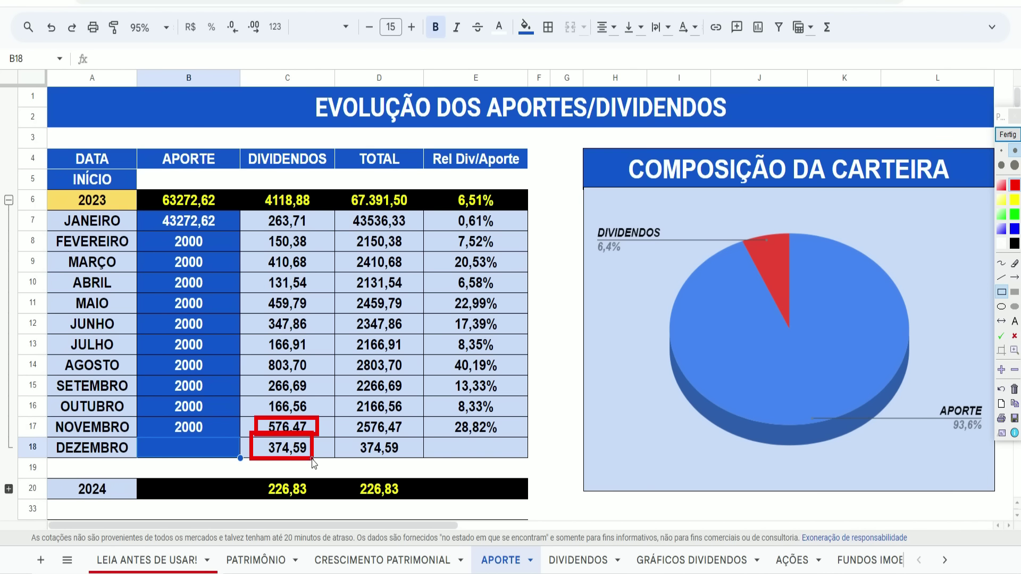
left_click_drag(444, 416, 500, 438)
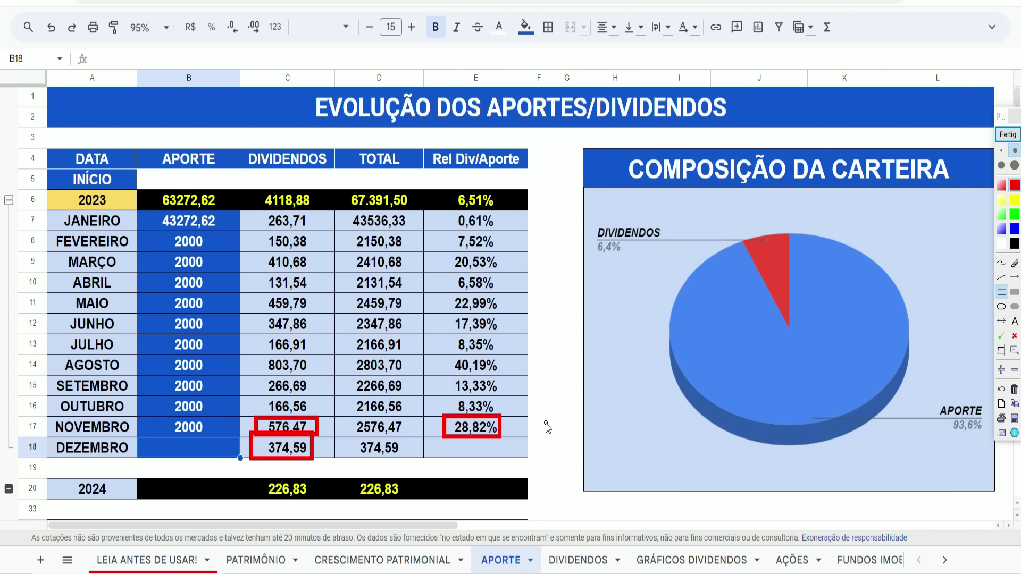
key("Escape")
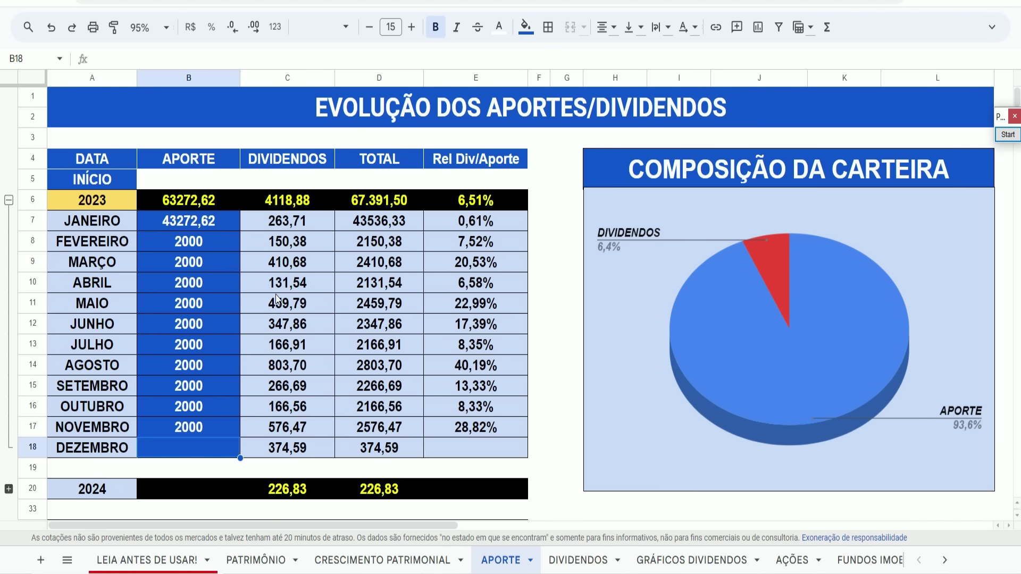
left_click(9, 200)
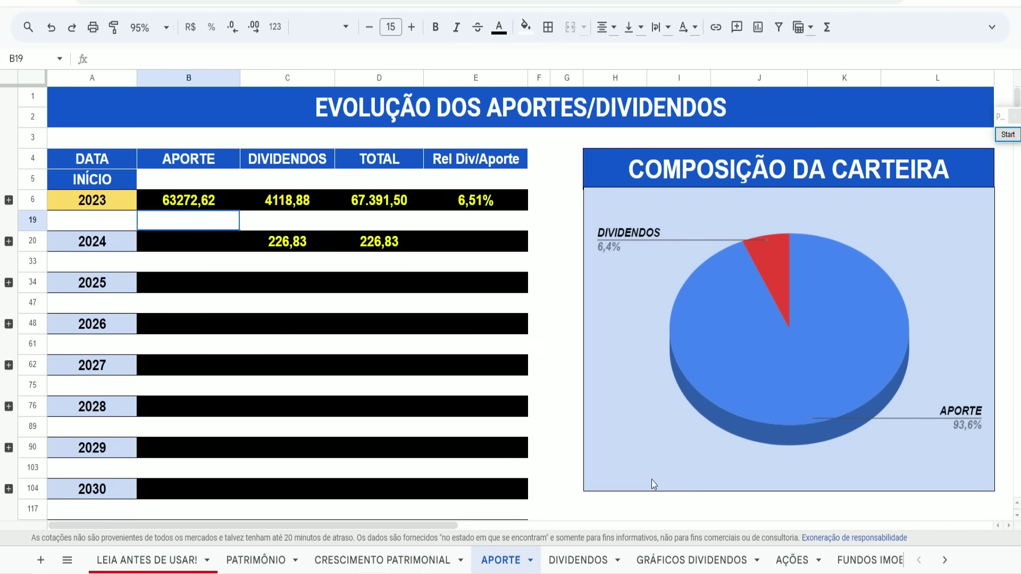
On the GRÁFICOS DIVIDENDOS sheet, outline in yellow the AÇÕES and FUNDOS IMOBILIÁRIOS percentages of the donut chart.
left_click(691, 560)
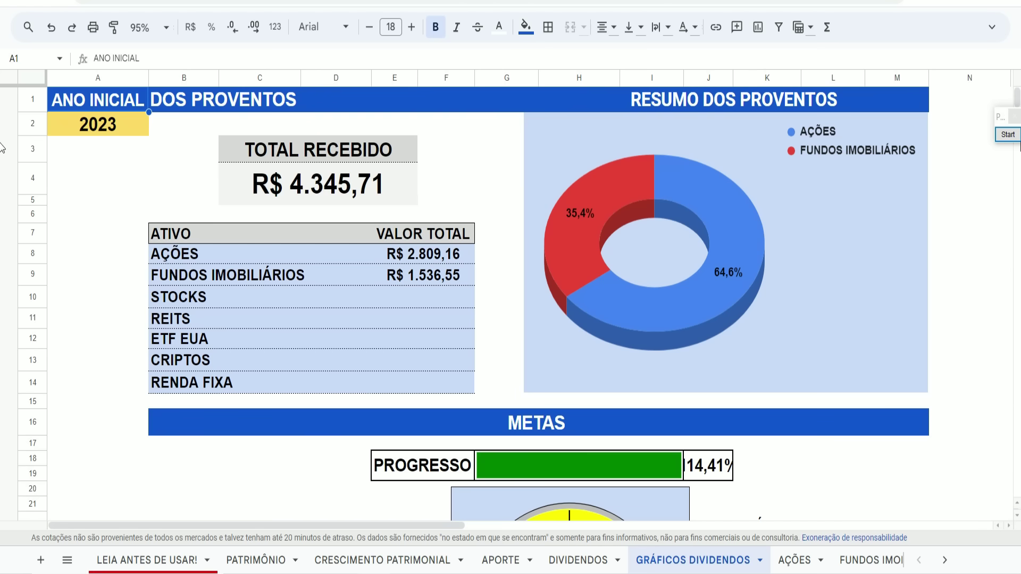
left_click(1009, 135)
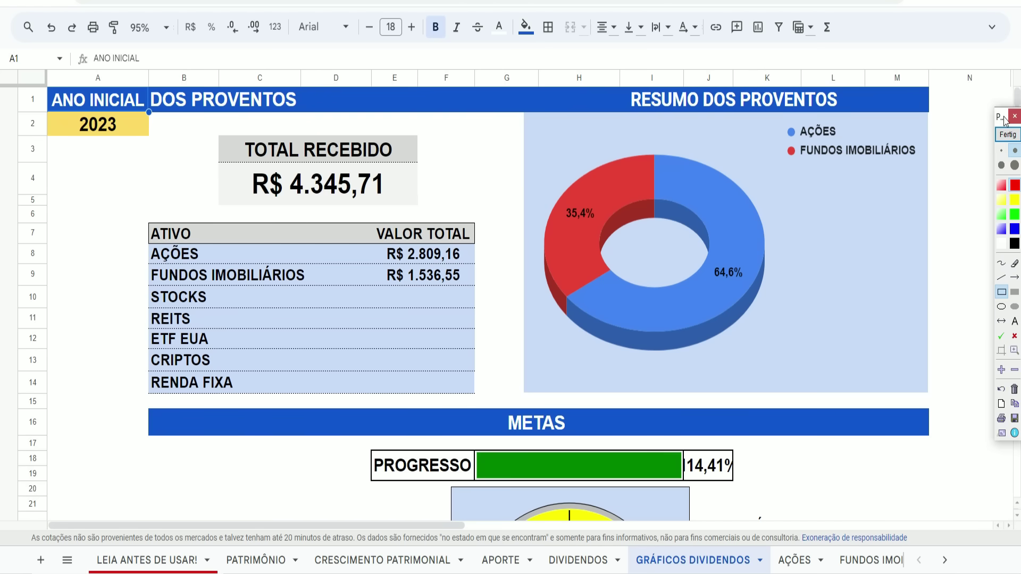
left_click_drag(1005, 120, 971, 121)
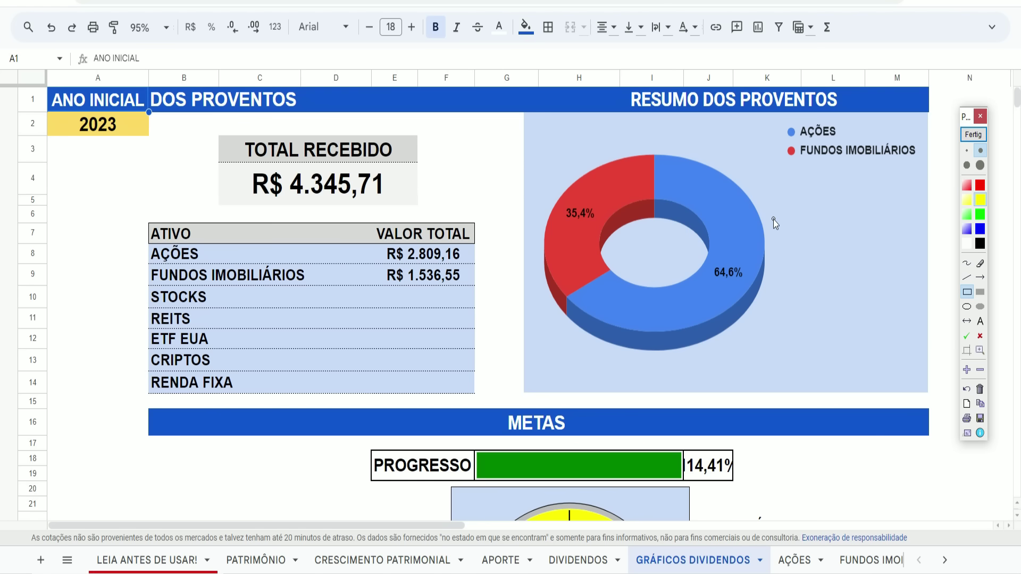
left_click_drag(702, 260, 752, 291)
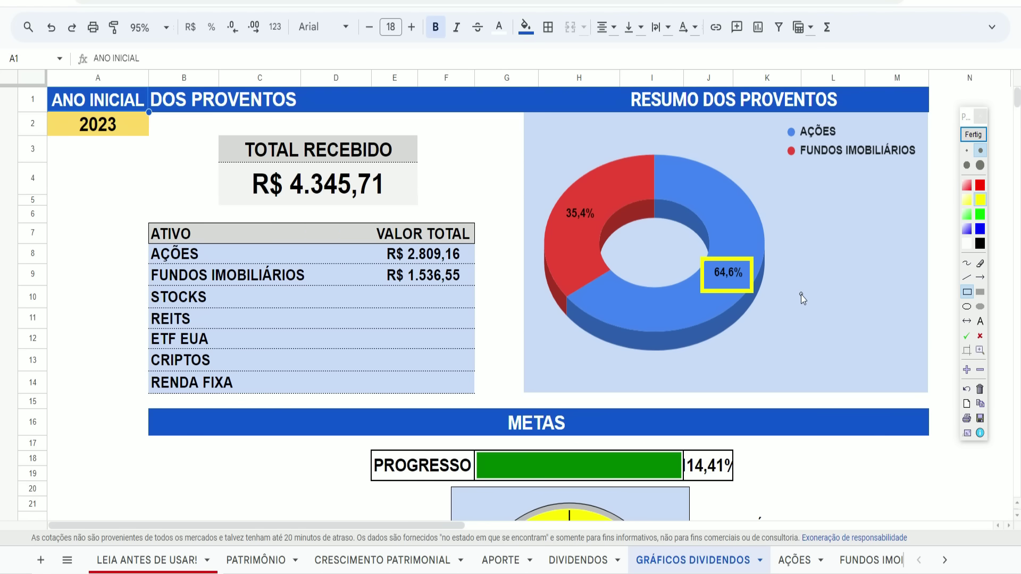
left_click_drag(548, 187, 614, 235)
left_click(977, 140)
Outline in yellow the 2023 MÉDIA MENSAL value in the EVOLUÇÃO DOS PROVENTOS table, and leave annotation mode.
scroll(643, 351, "down", 10)
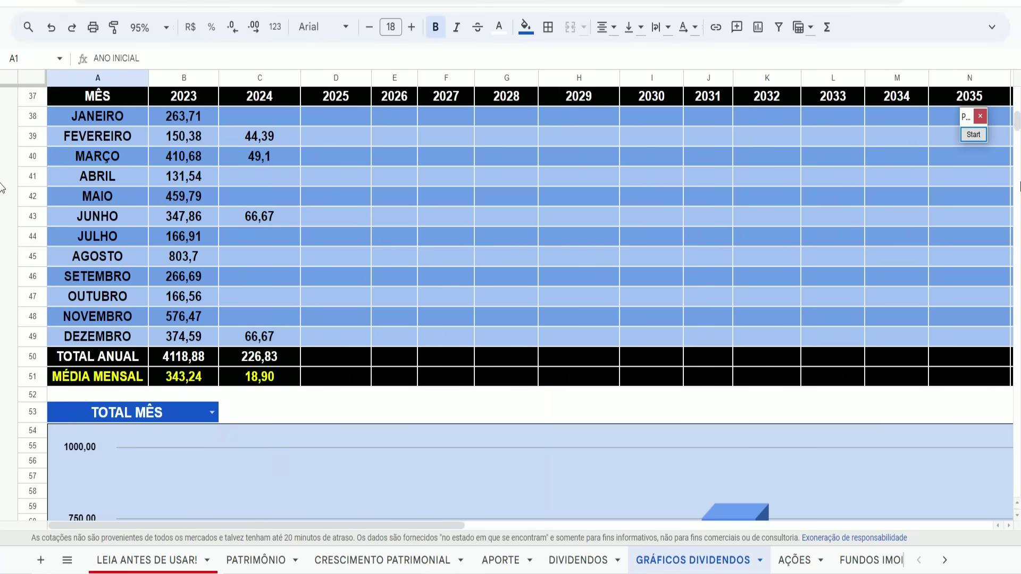
left_click(973, 135)
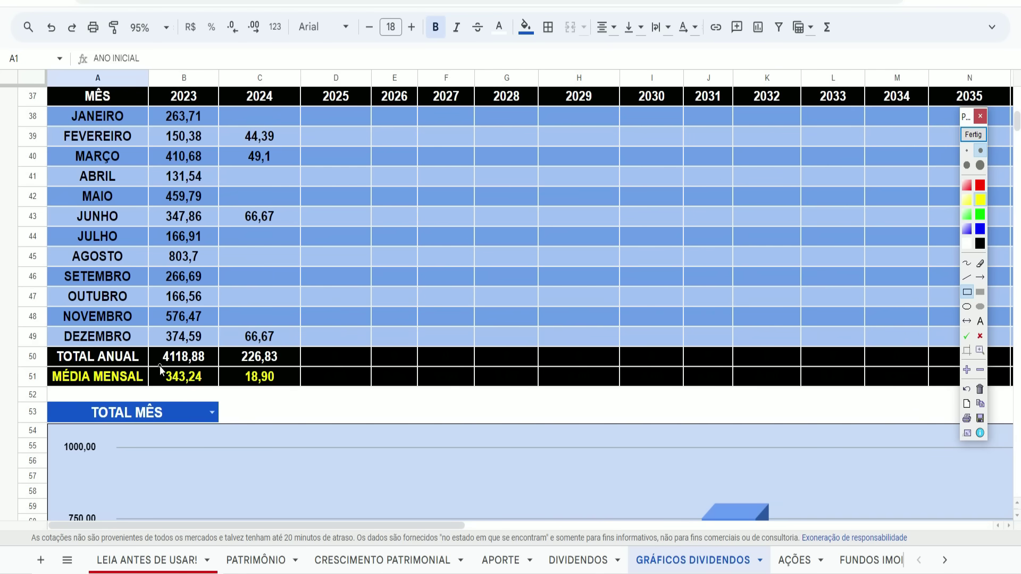
left_click_drag(160, 365, 207, 391)
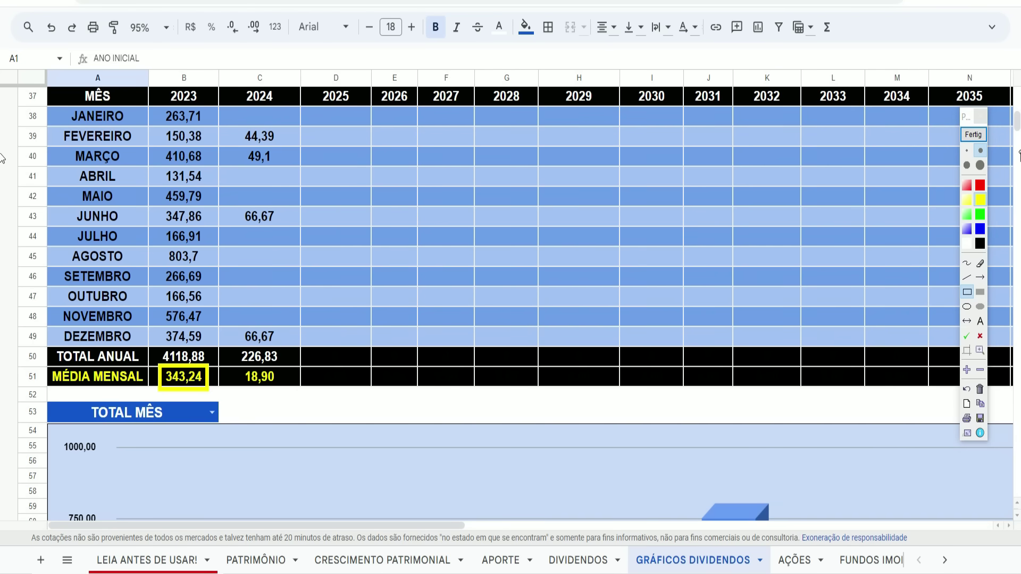
left_click(973, 134)
Switch the monthly dividend bar chart's category in row 53 to FIIS.
scroll(608, 298, "down", 3)
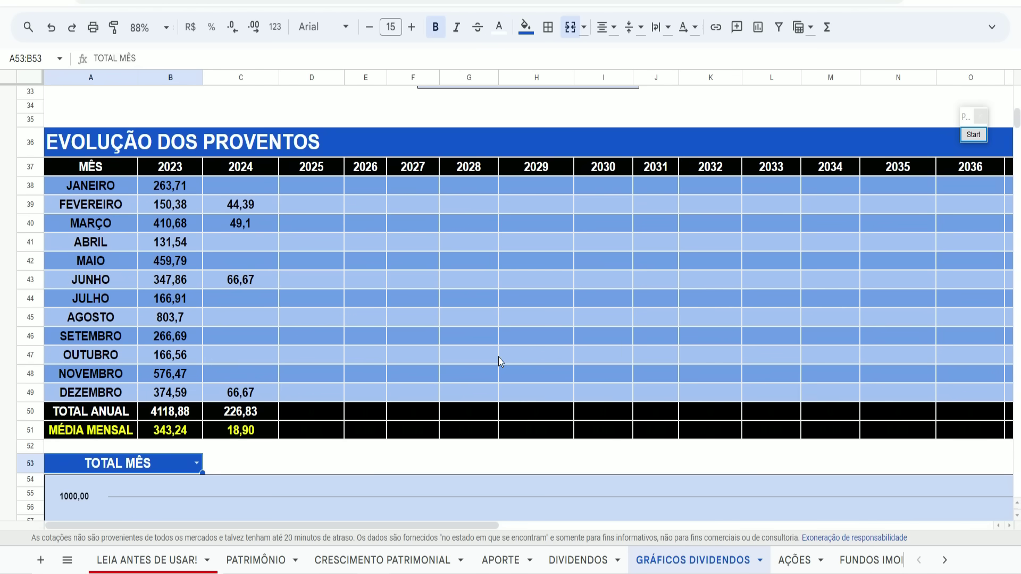
scroll(499, 356, "down", 6)
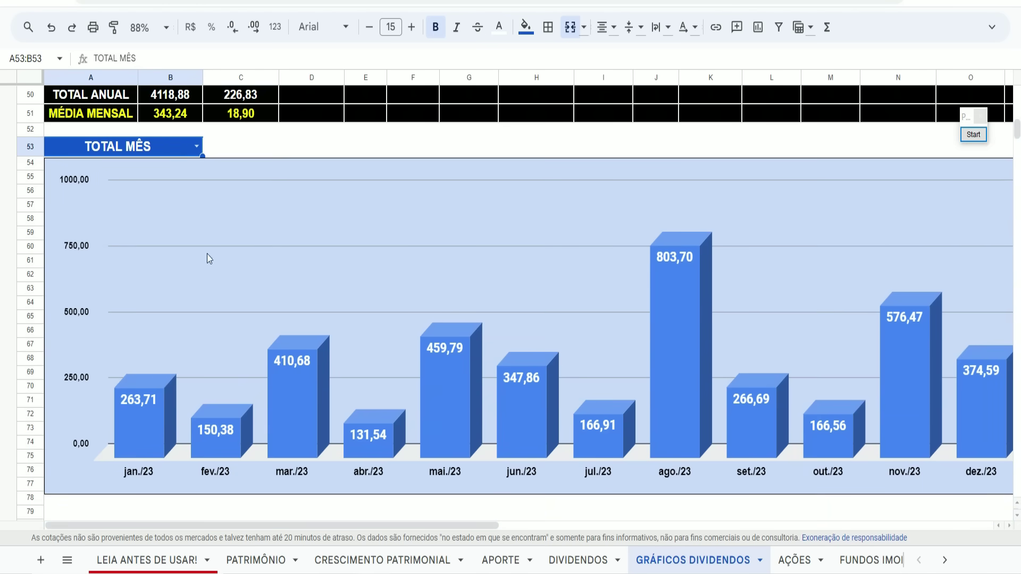
left_click(196, 147)
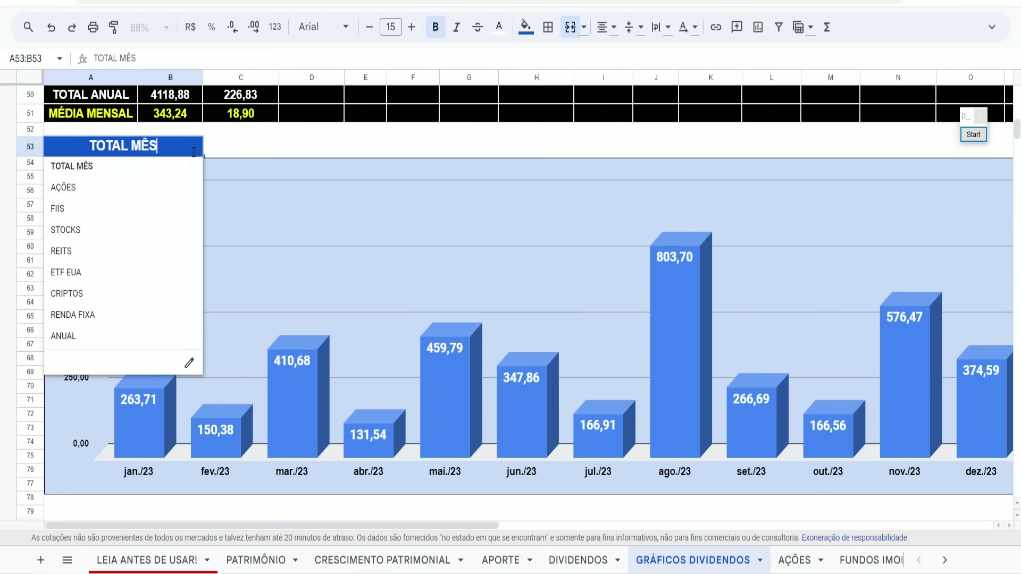
left_click(75, 207)
Mark the FIIS chart in yellow with arrows at January and February, a trend arrow towards November and a rectangle around November's value.
left_click(973, 134)
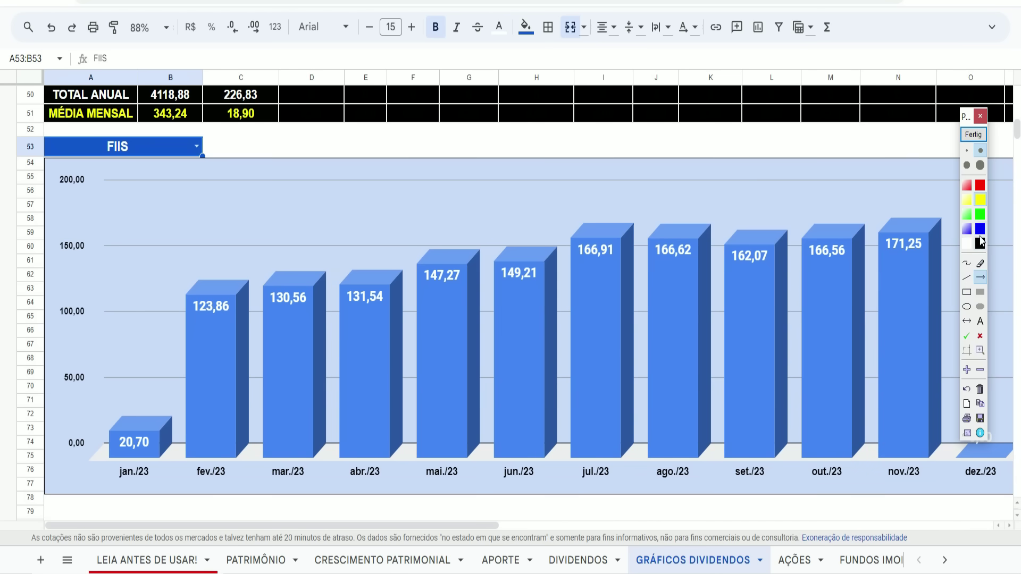
left_click(980, 203)
left_click_drag(99, 289, 133, 415)
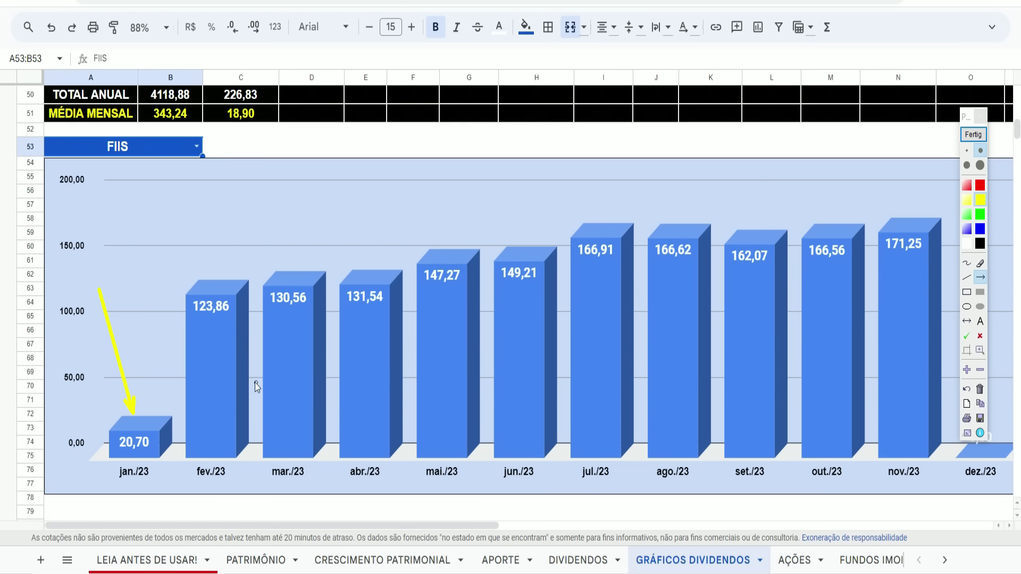
mouse_move(159, 213)
left_mouse_down()
mouse_move(195, 292)
mouse_move(923, 193)
left_mouse_up()
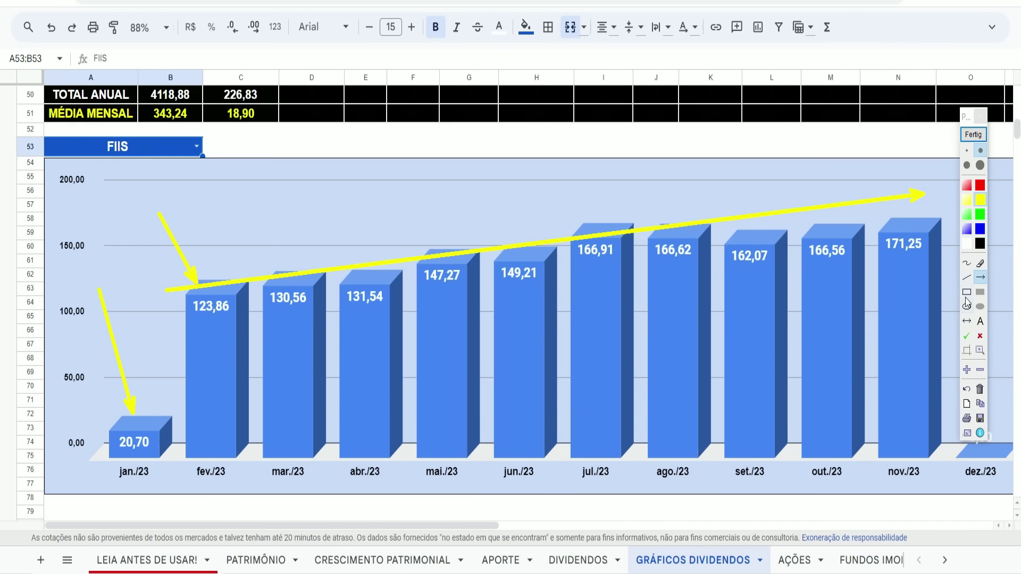
left_click(967, 292)
left_click_drag(868, 223, 929, 259)
left_click(973, 135)
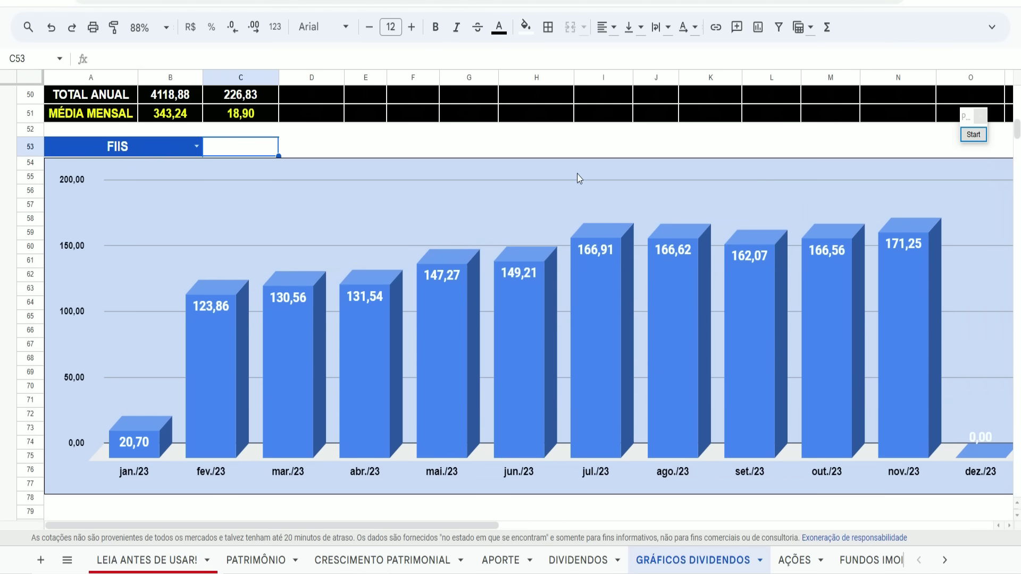
Switch the monthly dividend bar chart's category in row 53 to AÇÕES.
left_click(197, 146)
left_click(71, 188)
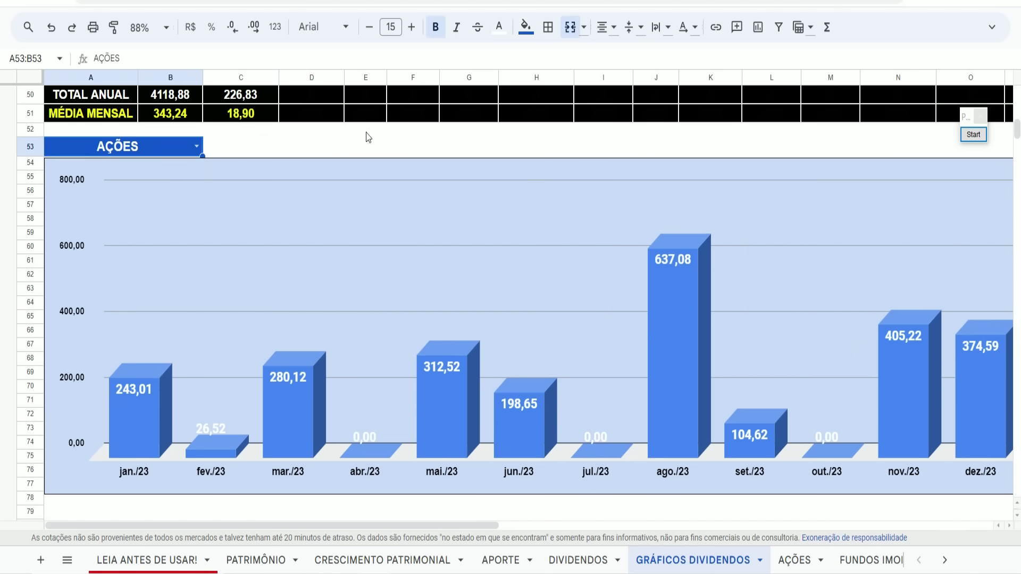
left_click(365, 133)
Outline in yellow the August, May, March, November and December values in the AÇÕES bar chart.
left_click(973, 135)
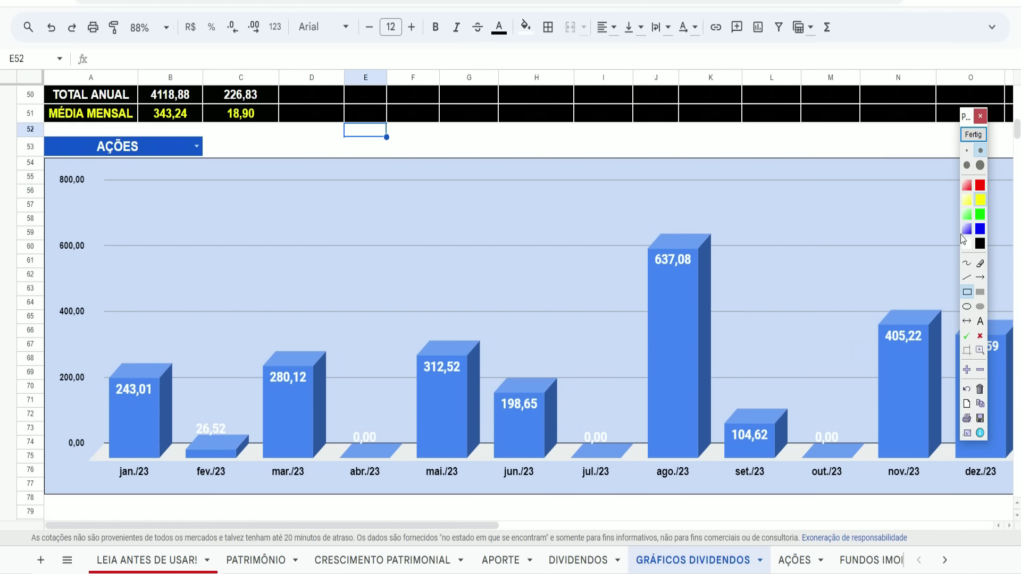
mouse_move(628, 226)
left_mouse_down()
mouse_move(654, 260)
mouse_move(712, 284)
left_mouse_up()
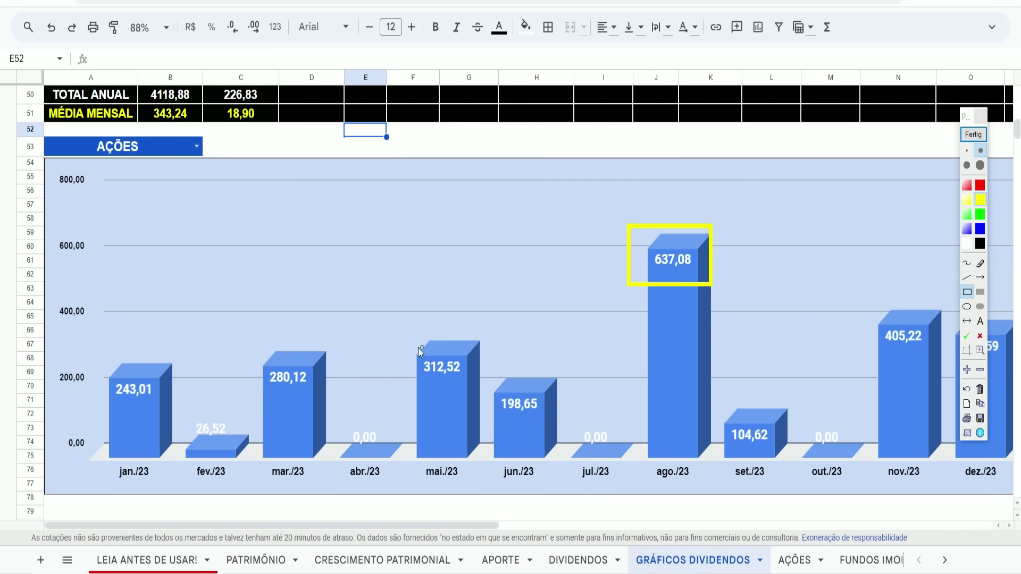
left_click_drag(405, 329, 474, 386)
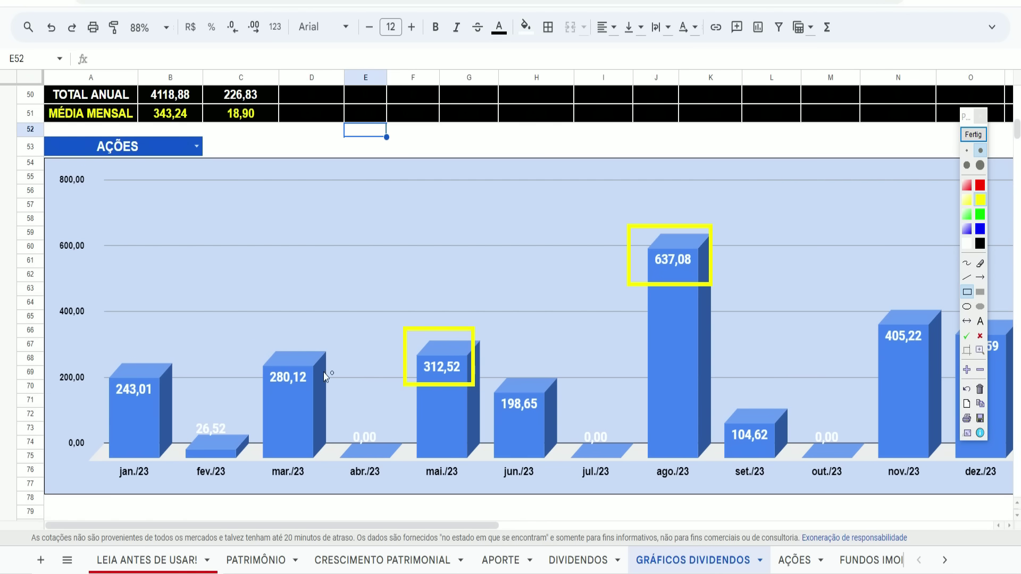
left_click_drag(246, 346, 329, 394)
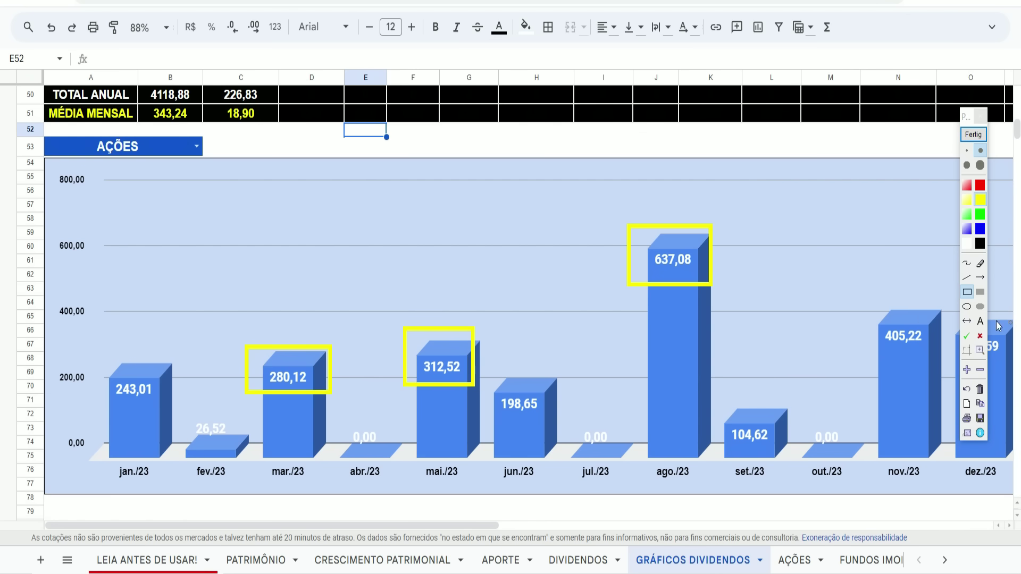
left_click_drag(860, 307, 929, 349)
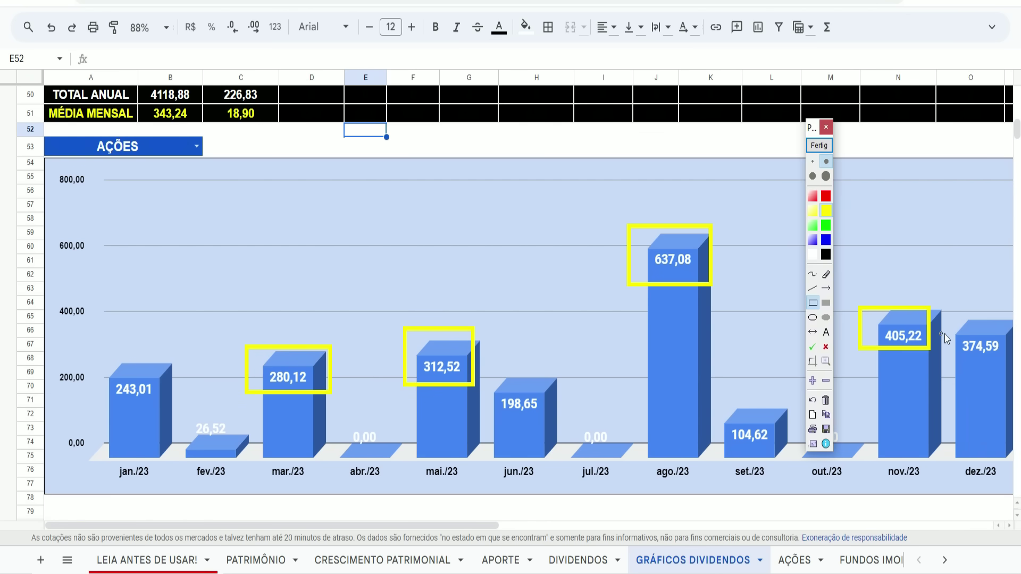
left_click_drag(953, 326, 1006, 366)
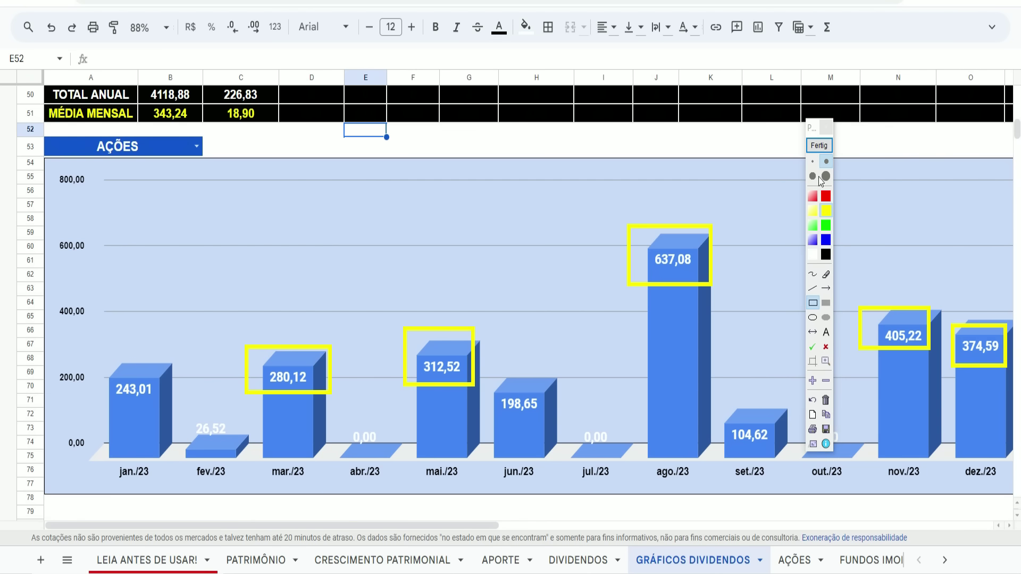
Clear the yellow chart markings and switch the monthly dividend bar chart's category in row 53 to TOTAL MÊS.
left_click(819, 145)
left_click(246, 133)
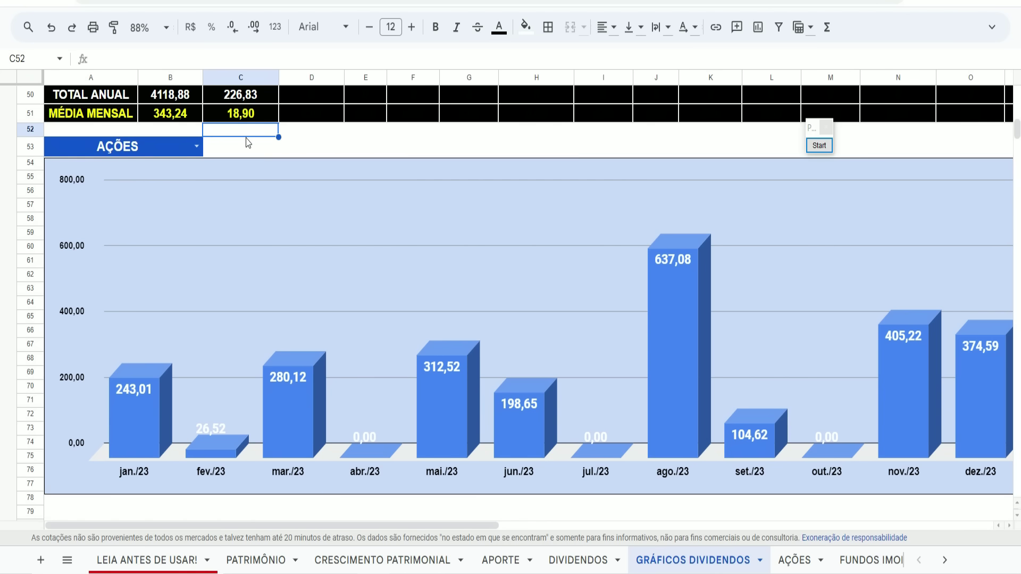
left_click(198, 147)
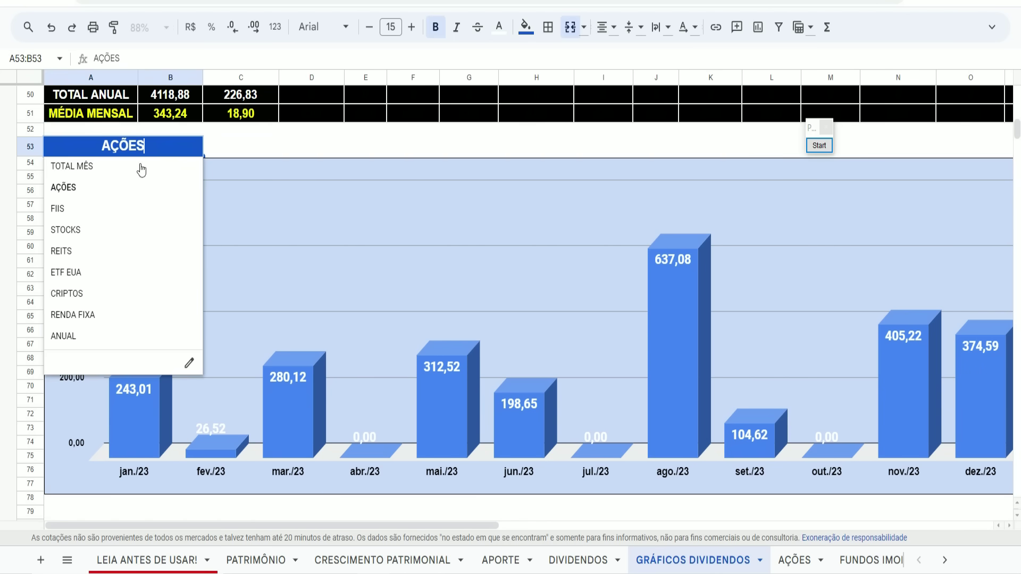
left_click(99, 173)
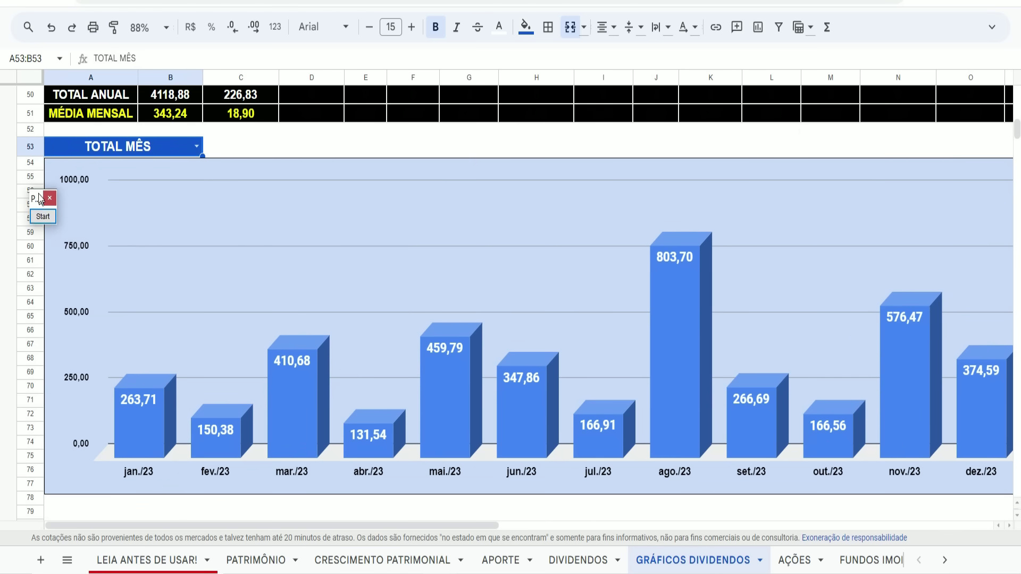
Mark the TOTAL MÊS chart with arrows around January, February and August and a long rising trend arrow reaching December.
left_click(41, 211)
left_click(47, 355)
left_click_drag(115, 247, 116, 175)
left_click_drag(127, 298, 153, 351)
left_click_drag(156, 313, 194, 390)
left_click_drag(264, 321, 272, 331)
left_click_drag(567, 160, 616, 231)
left_click_drag(64, 433, 968, 260)
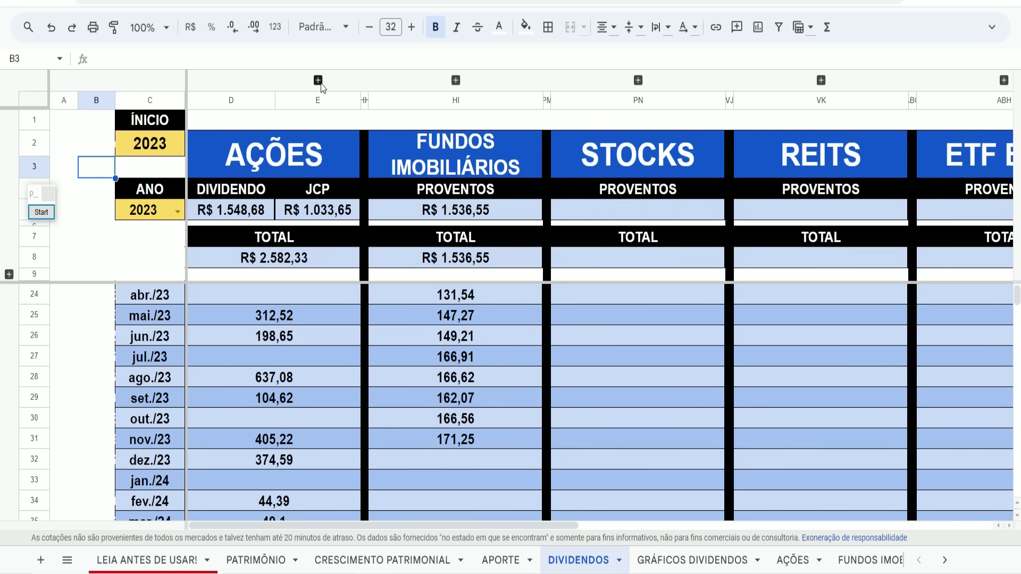
Expand the AÇÕES column group in the DIVIDENDOS sheet and bring the late 2023 rows into view.
left_click(318, 81)
key("Up")
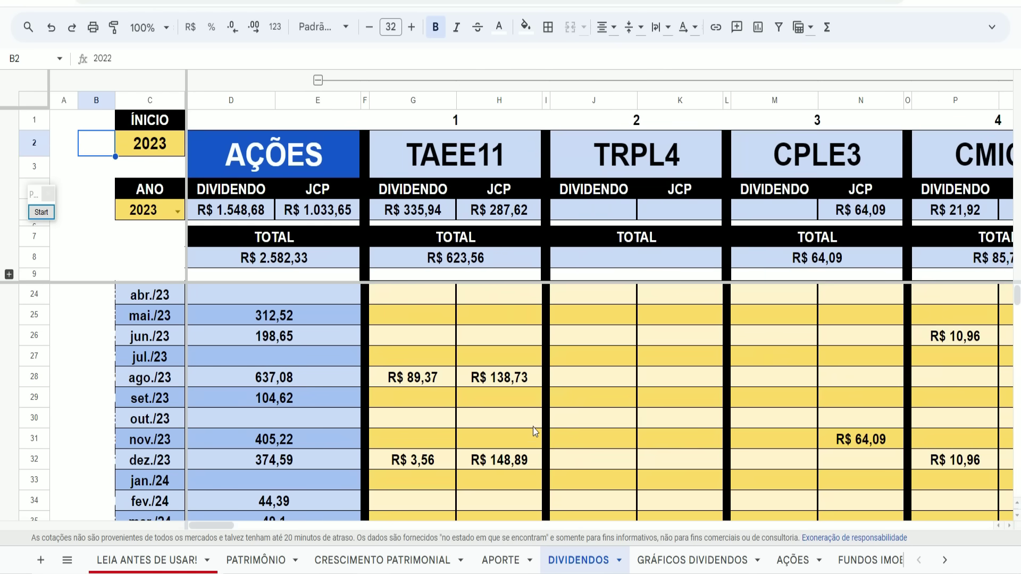
scroll(532, 425, "down", 2)
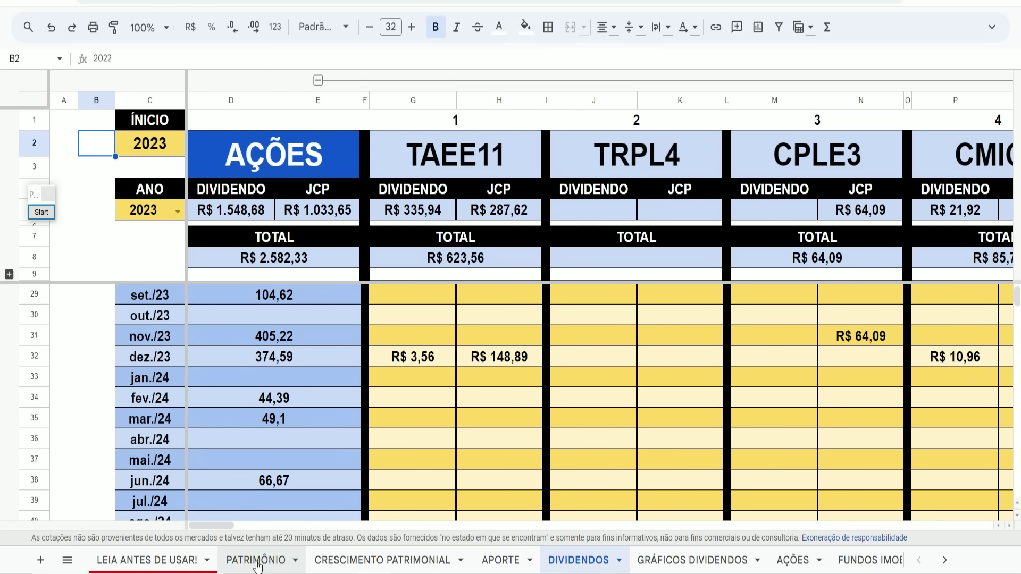
Outline CPLE3's November 2023 JCP payment and its JCP total, and clear the markings.
left_click(41, 212)
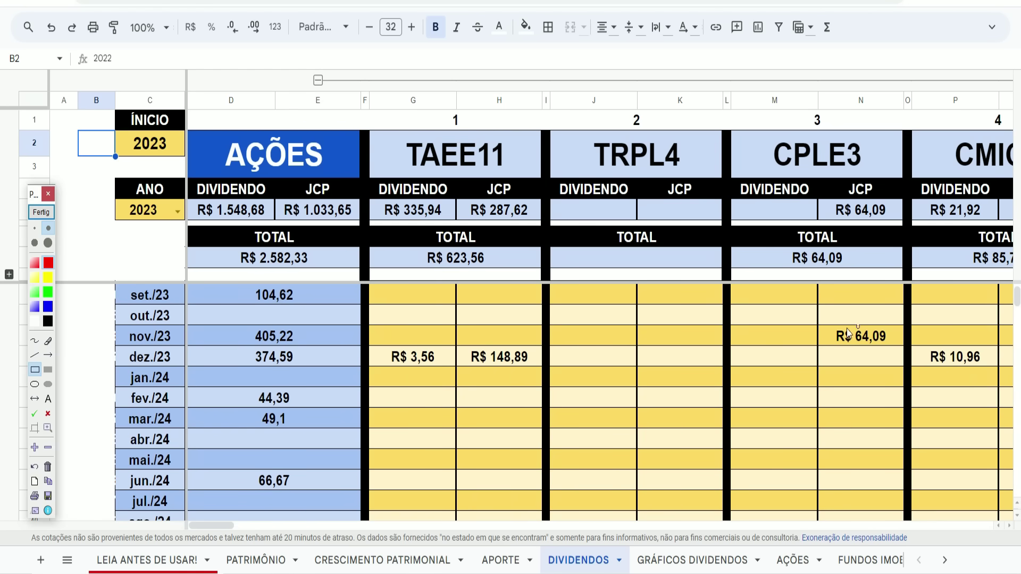
left_click_drag(823, 318, 902, 353)
left_click_drag(824, 175, 899, 225)
left_click(42, 212)
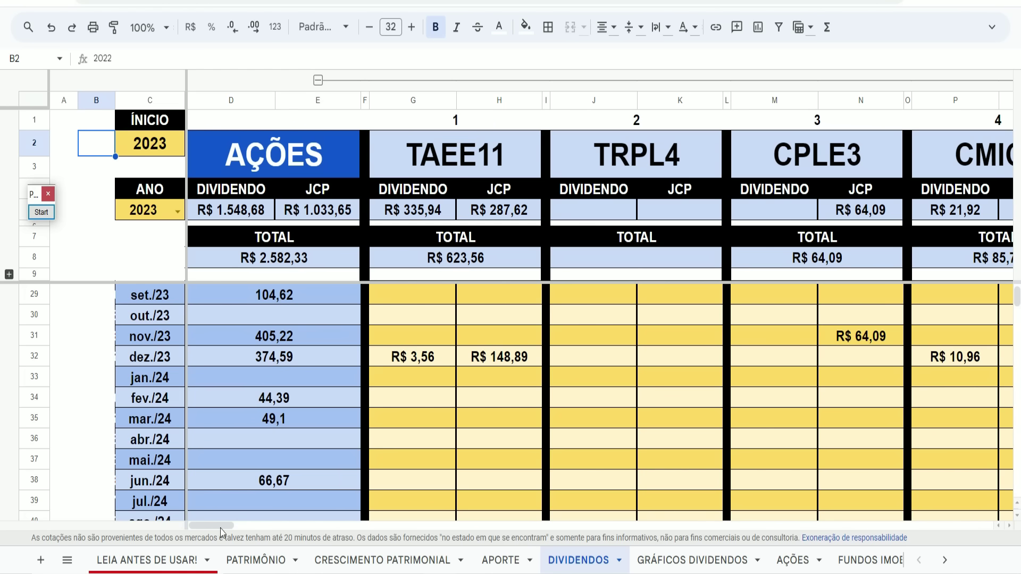
Outline in red the November 2023 dividend and JCP payments of BBAS3 and SANB3.
left_click_drag(203, 528, 252, 481)
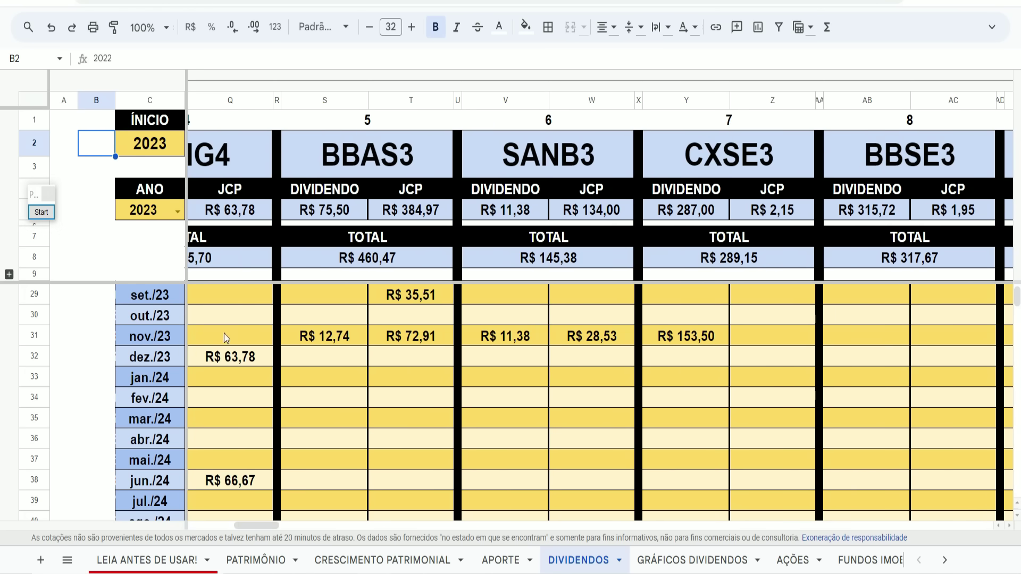
left_click(42, 212)
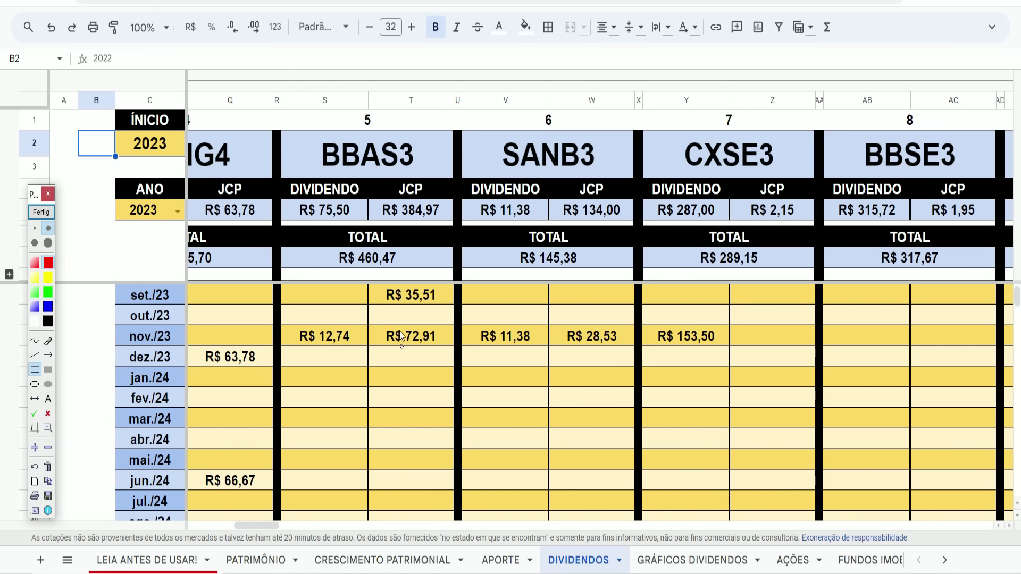
left_click_drag(375, 318, 444, 355)
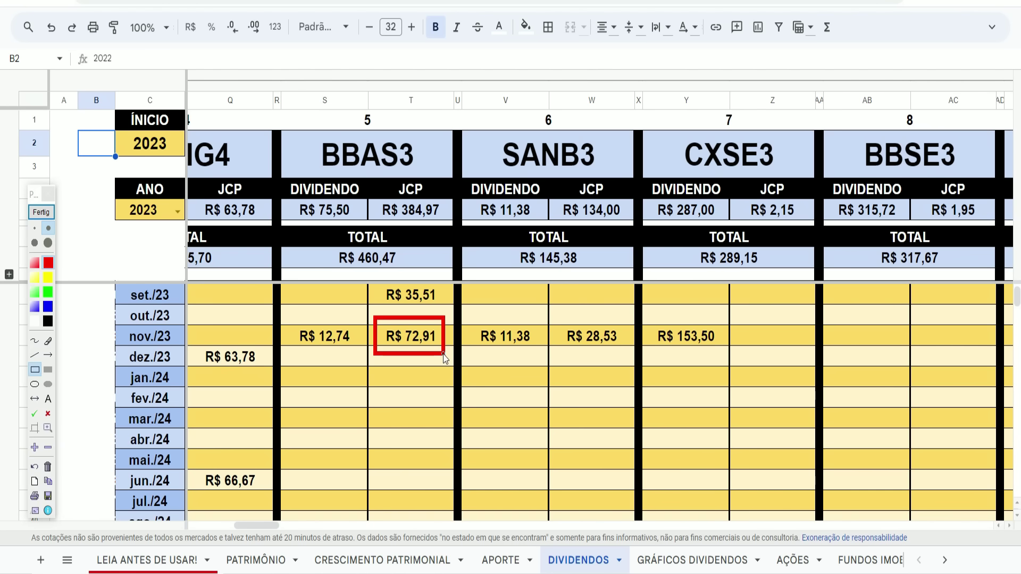
left_click_drag(297, 314, 360, 354)
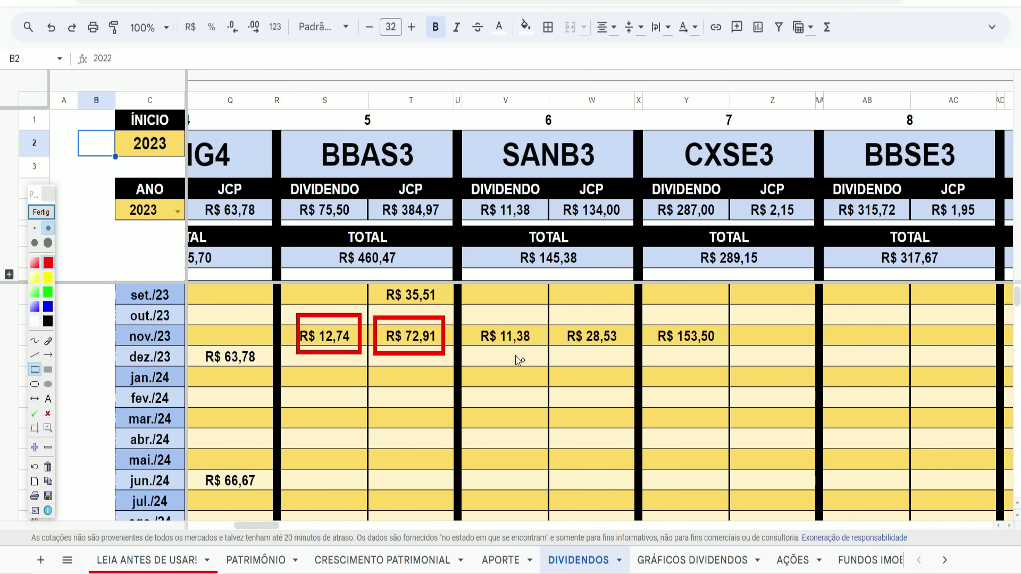
mouse_move(465, 318)
left_mouse_down()
mouse_move(532, 362)
mouse_move(540, 355)
left_mouse_up()
left_click_drag(555, 316, 626, 359)
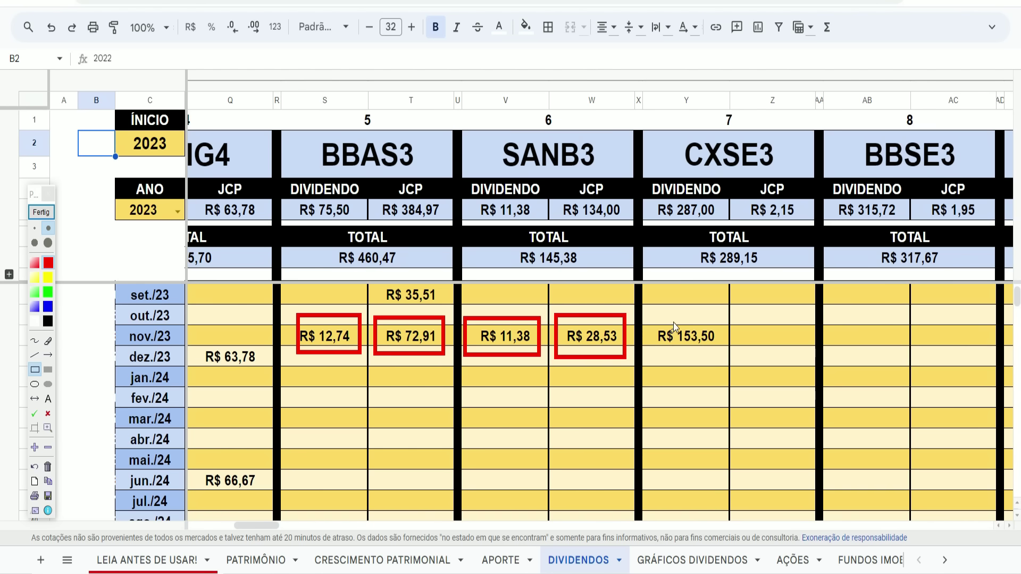
Outline in red the CXSE3 ticker and its November 2023 dividend, and clear the markings.
mouse_move(675, 106)
left_mouse_down()
mouse_move(777, 183)
mouse_move(785, 175)
left_mouse_up()
mouse_move(643, 315)
left_mouse_down()
mouse_move(651, 339)
mouse_move(705, 355)
mouse_move(723, 350)
left_mouse_up()
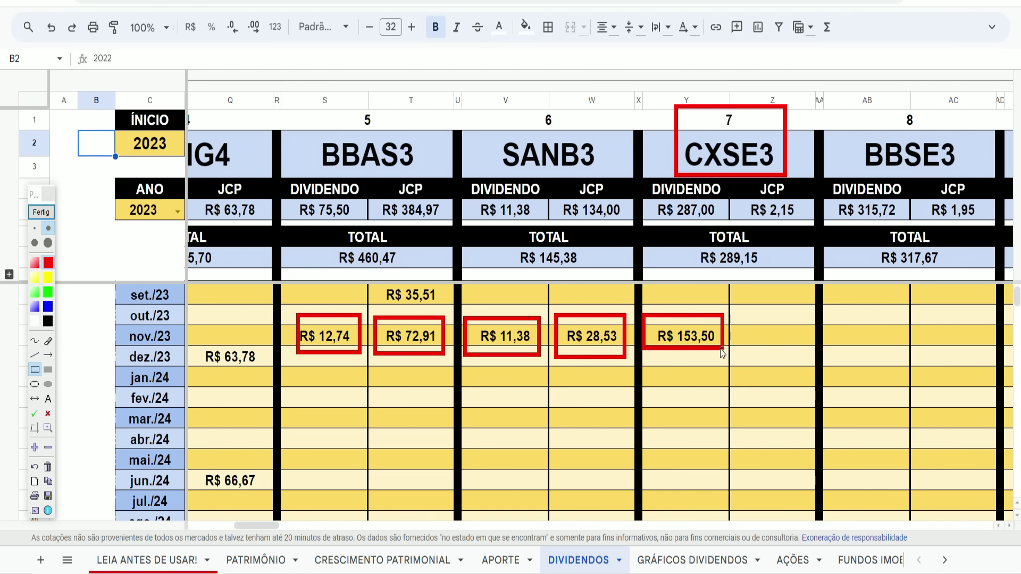
left_click(52, 213)
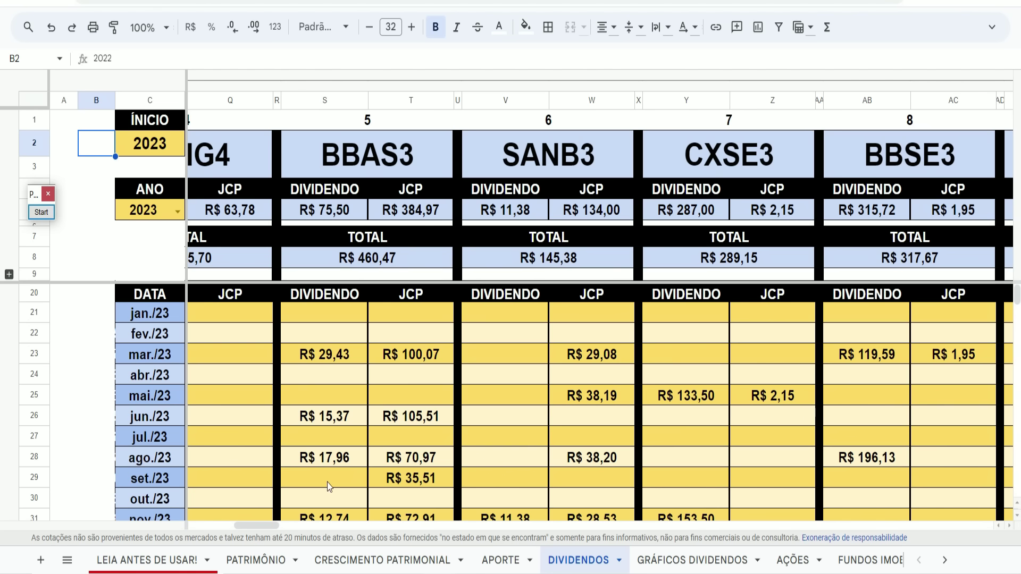
Collapse the AÇÕES column group and expand the FUNDOS IMOBILIÁRIOS group to show each fund's monthly payments.
left_click_drag(260, 526, 197, 527)
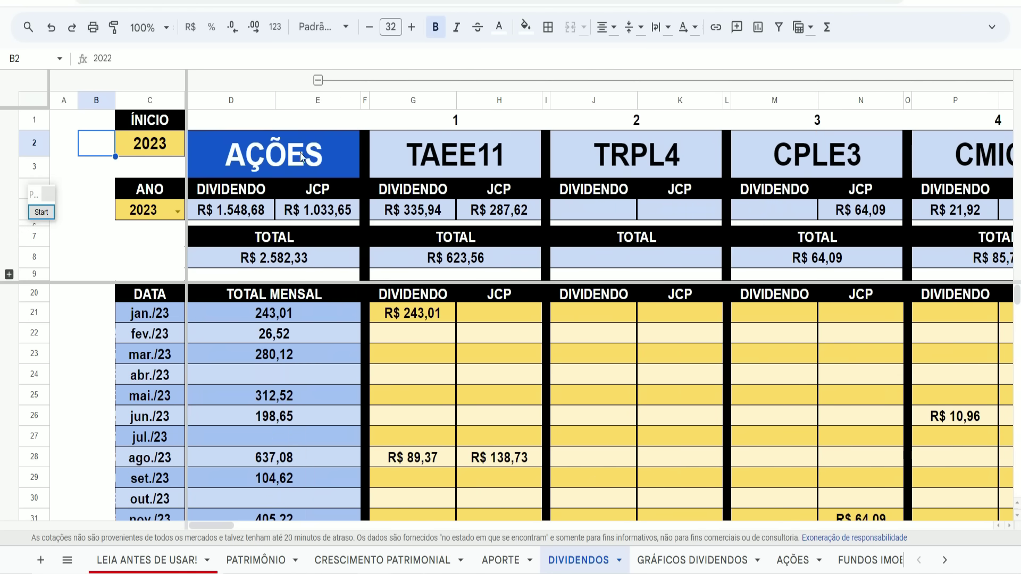
left_click(318, 80)
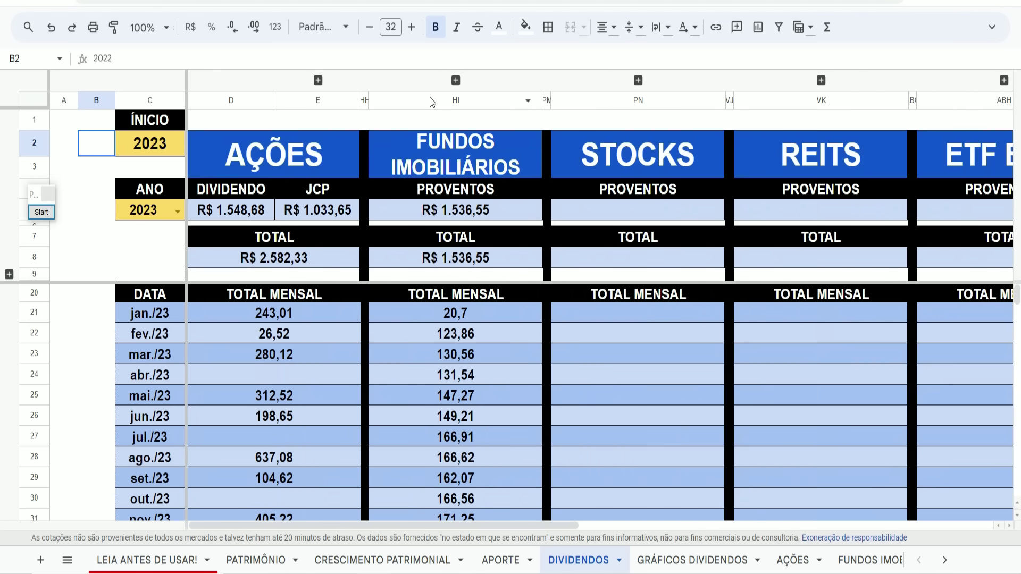
left_click(456, 80)
left_click(732, 428)
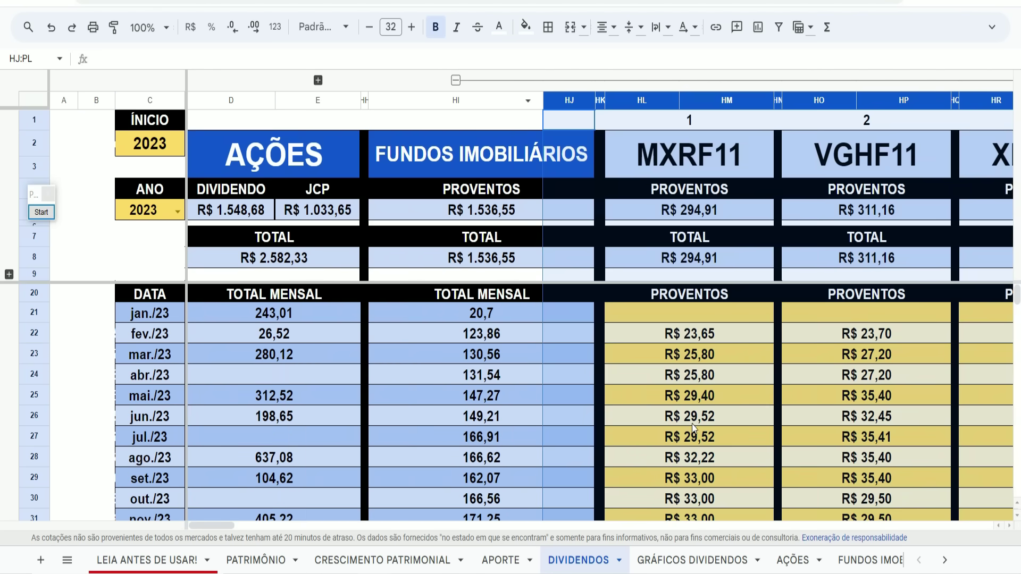
scroll(763, 416, "down", 2)
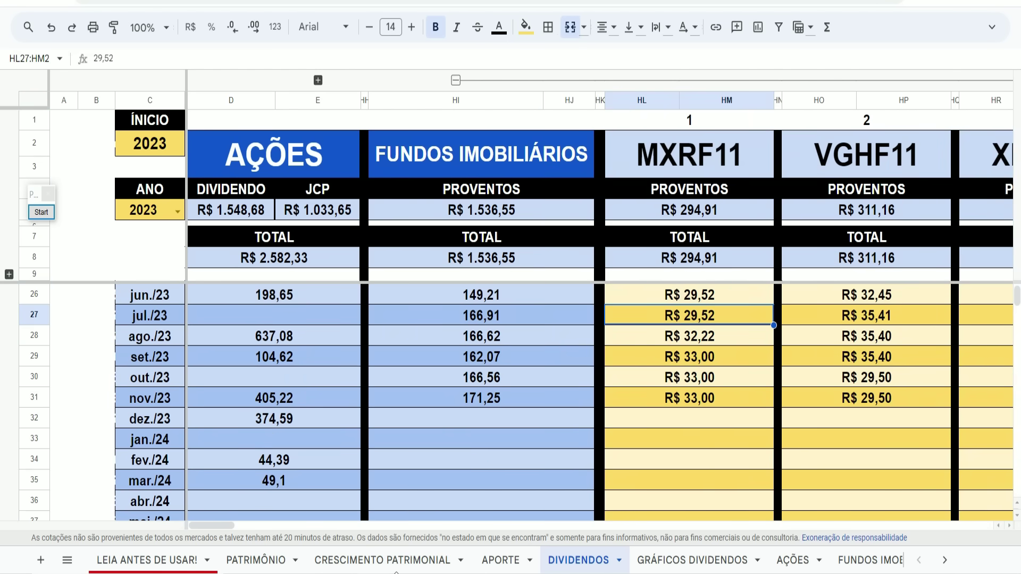
Outline in red VGHF11's November 2023 payment and clear the marking.
left_click(41, 212)
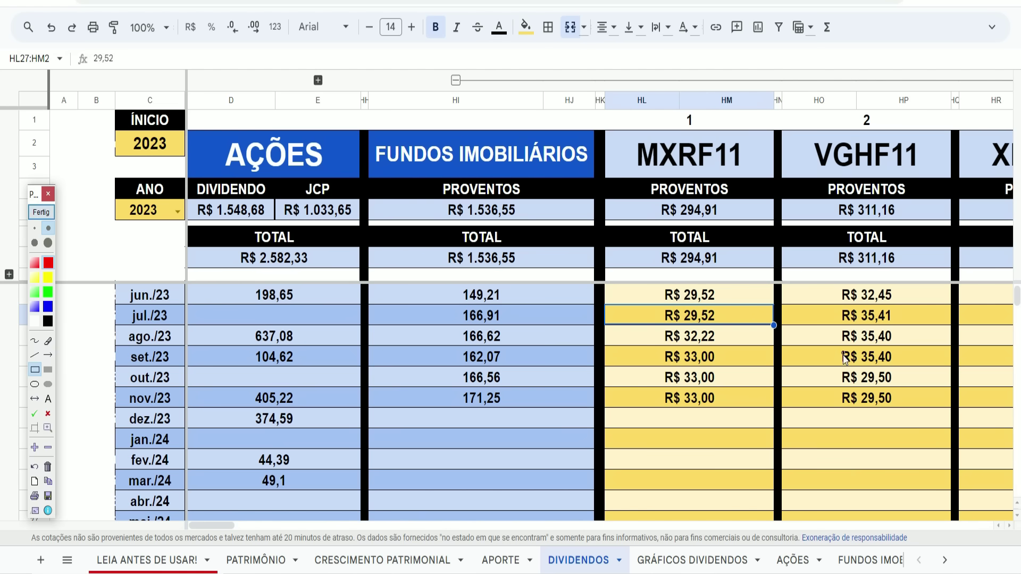
left_click_drag(825, 387, 905, 407)
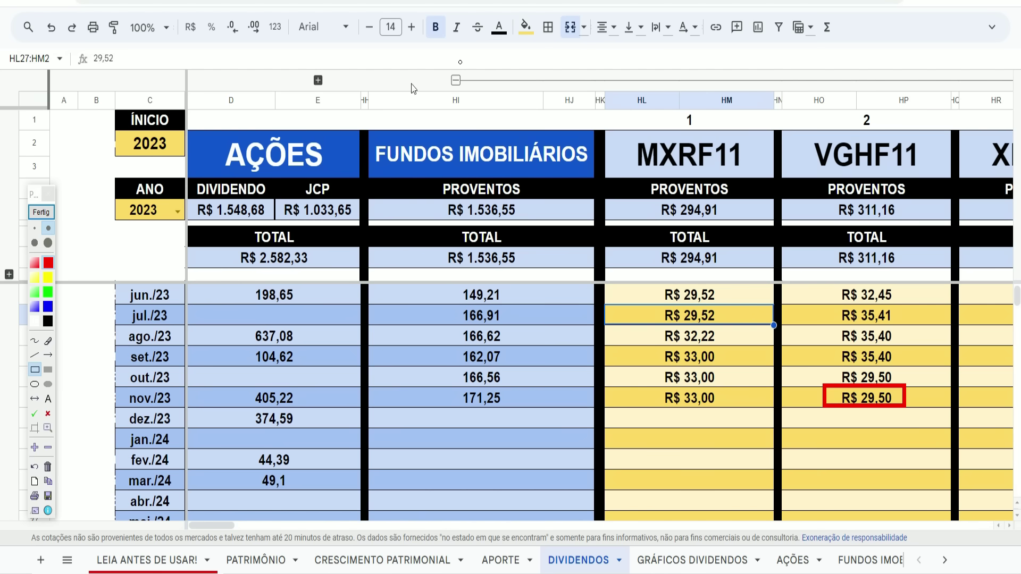
left_click(53, 212)
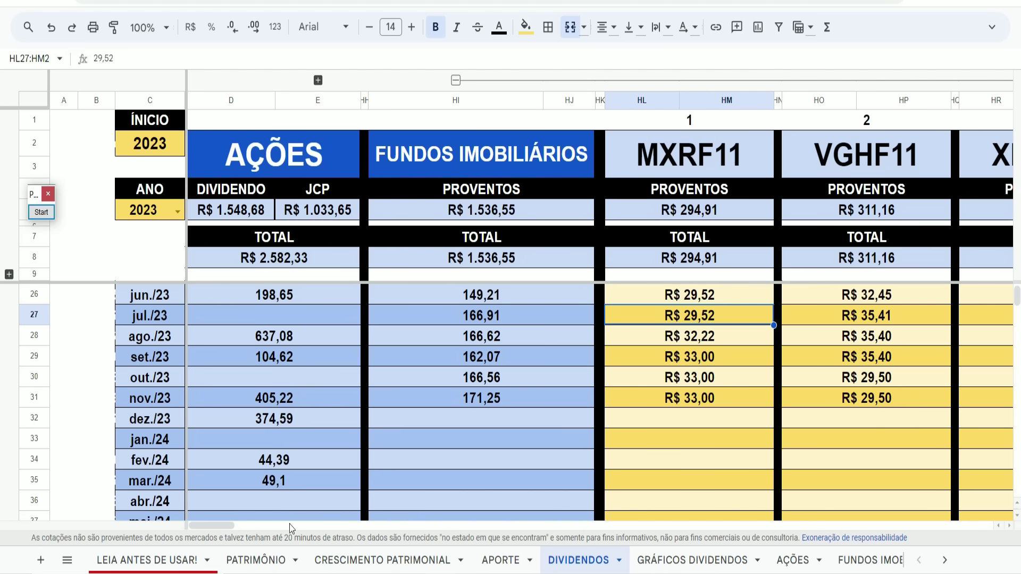
left_click_drag(210, 525, 230, 524)
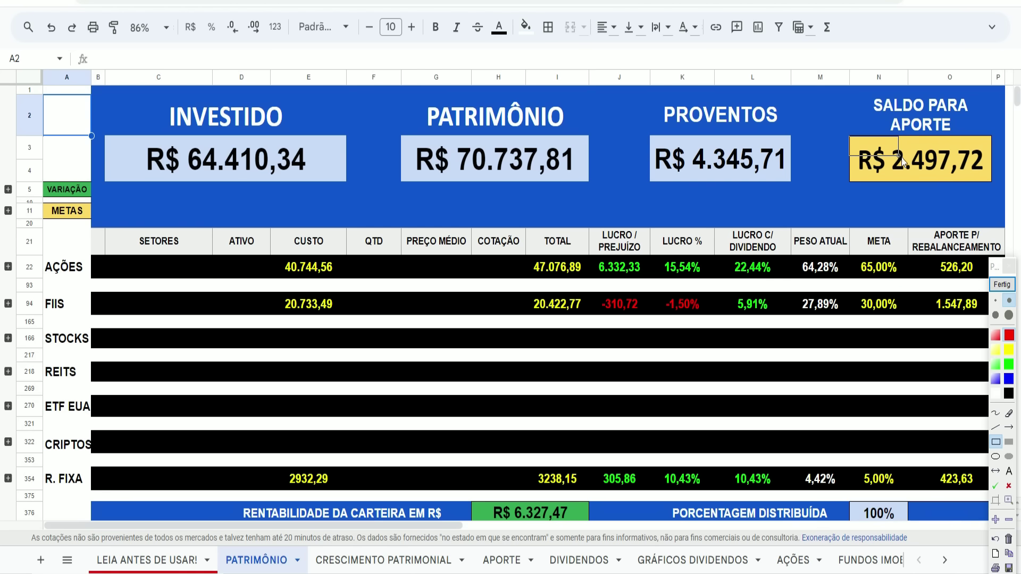
In the PATRIMÔNIO sheet, outline in red SALDO PARA APORTE, the AÇÕES current weight, and the rebalancing contributions for AÇÕES, FIIS and R. FIXA.
left_click_drag(849, 136, 997, 181)
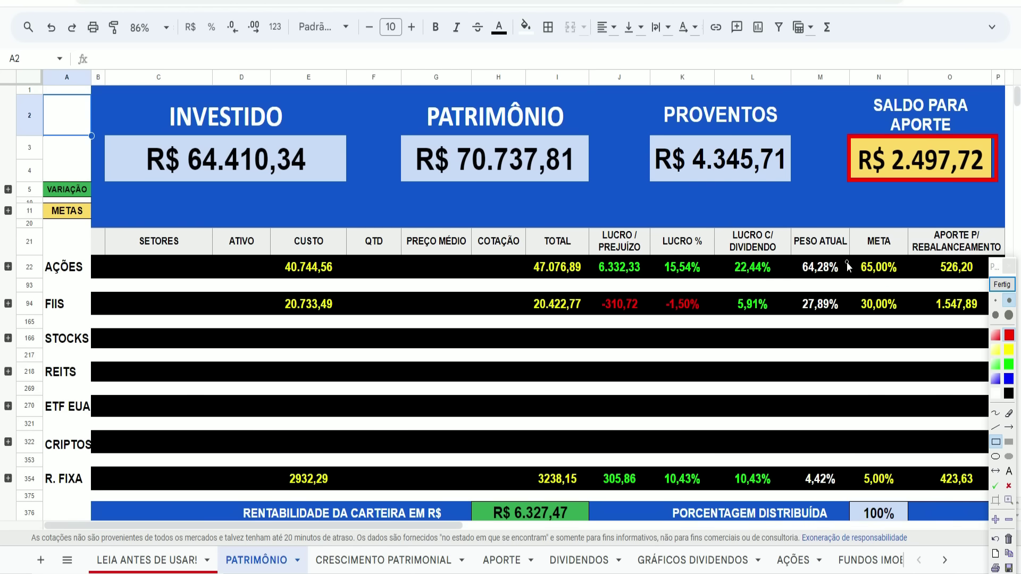
left_click_drag(786, 257, 849, 288)
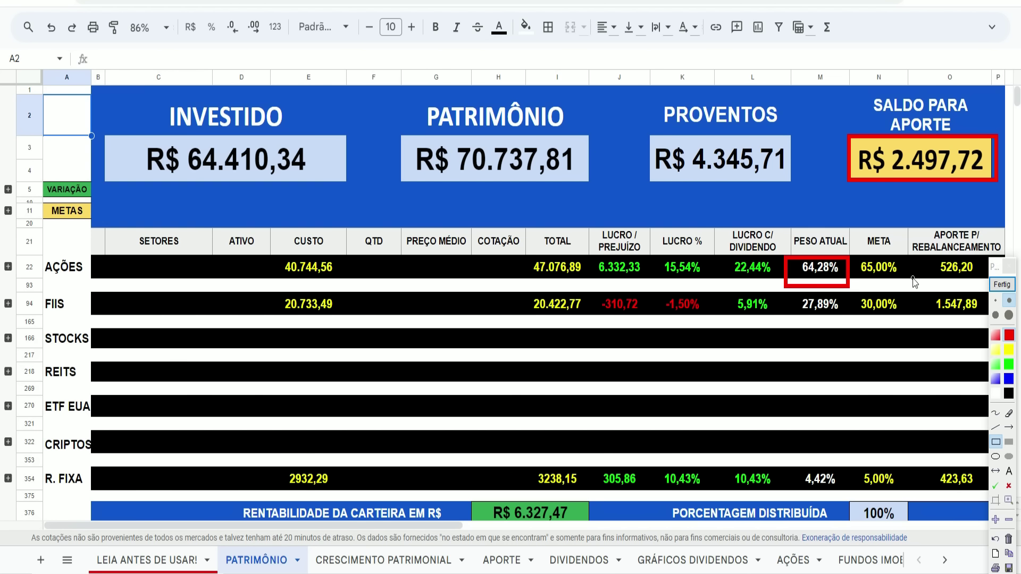
left_click_drag(931, 254, 983, 284)
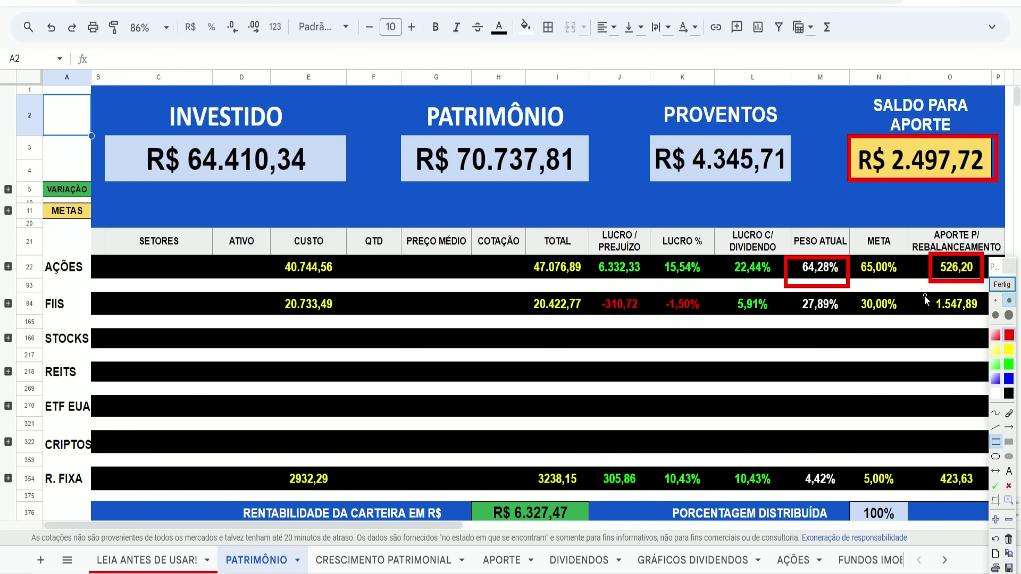
left_click_drag(916, 291, 985, 319)
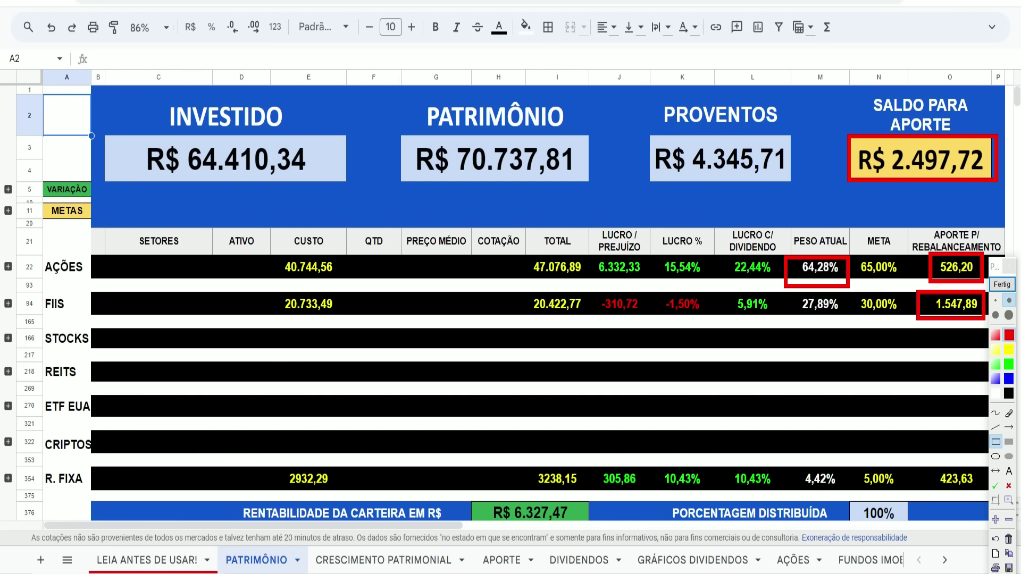
left_click_drag(919, 466, 978, 490)
left_click(1002, 285)
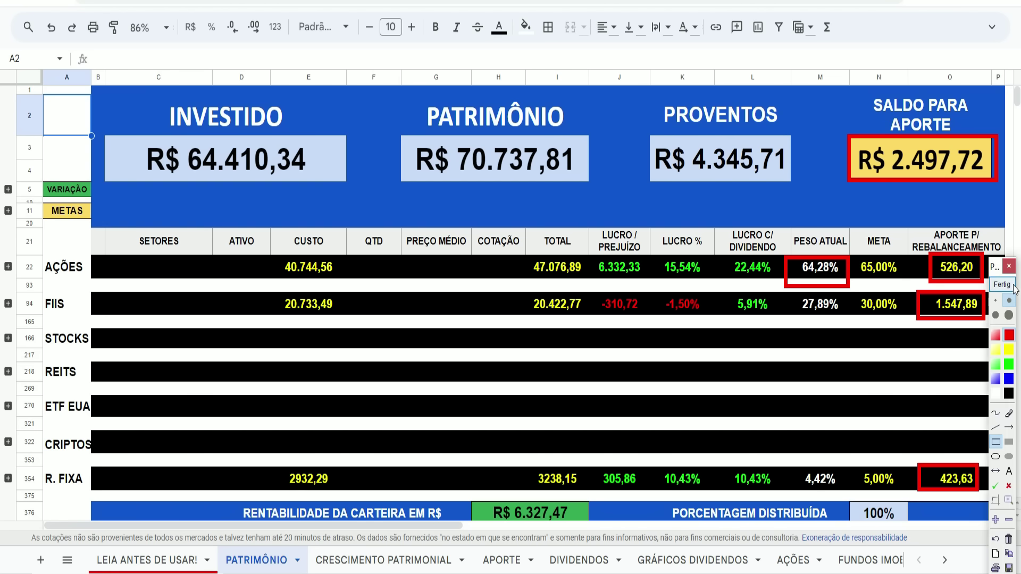
In the RENDA FIXA sheet, outline in red the value of the 30/11/2023 purchase and the 100% CDI title.
left_click(947, 567)
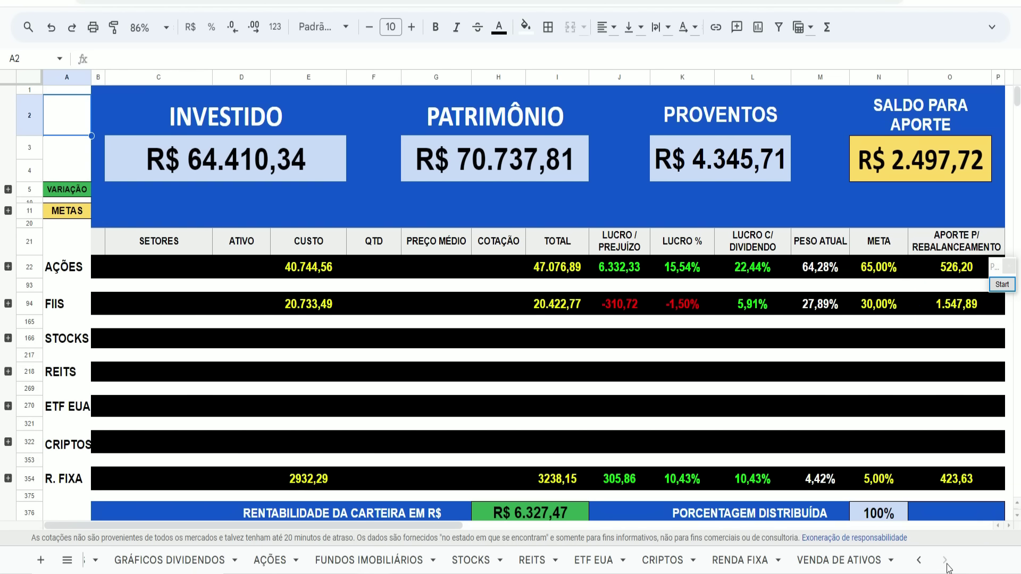
left_click(740, 560)
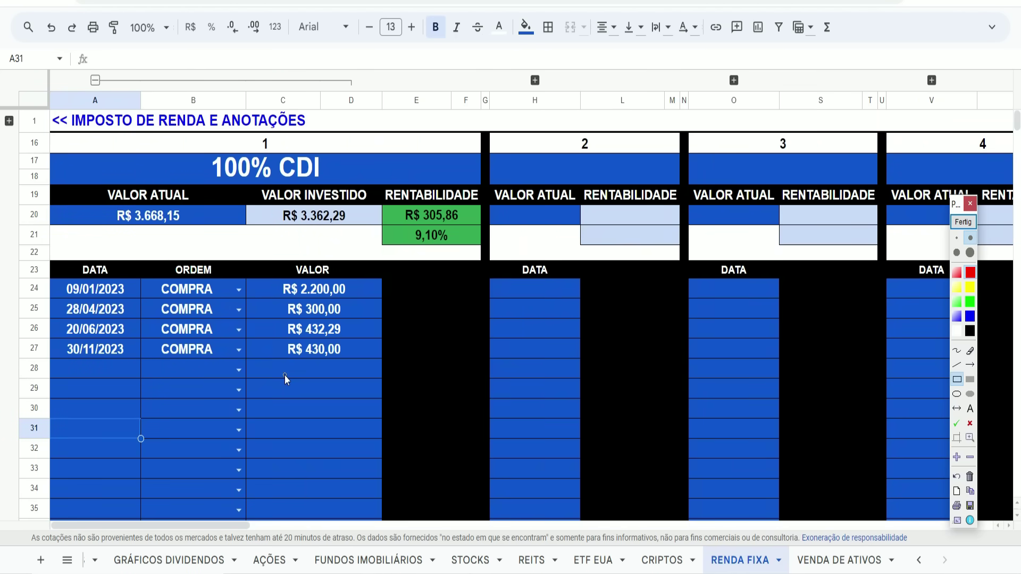
left_click_drag(276, 338, 347, 356)
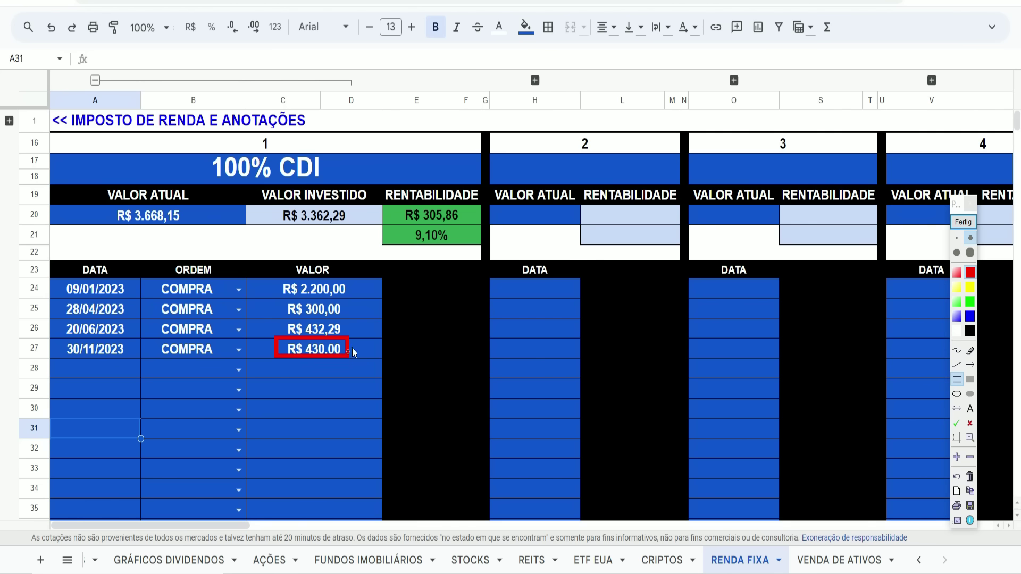
left_click_drag(200, 135, 336, 192)
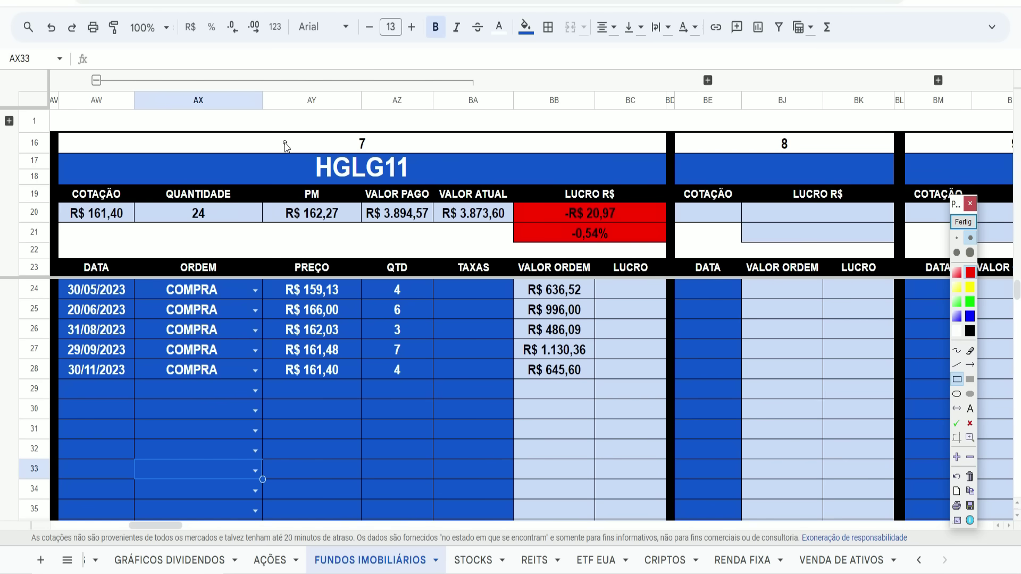
In the FUNDOS IMOBILIÁRIOS sheet, outline in red the HGLG11 title and its 30/11/2023 purchase quantity and price, and clear the markings.
left_click_drag(289, 133, 416, 184)
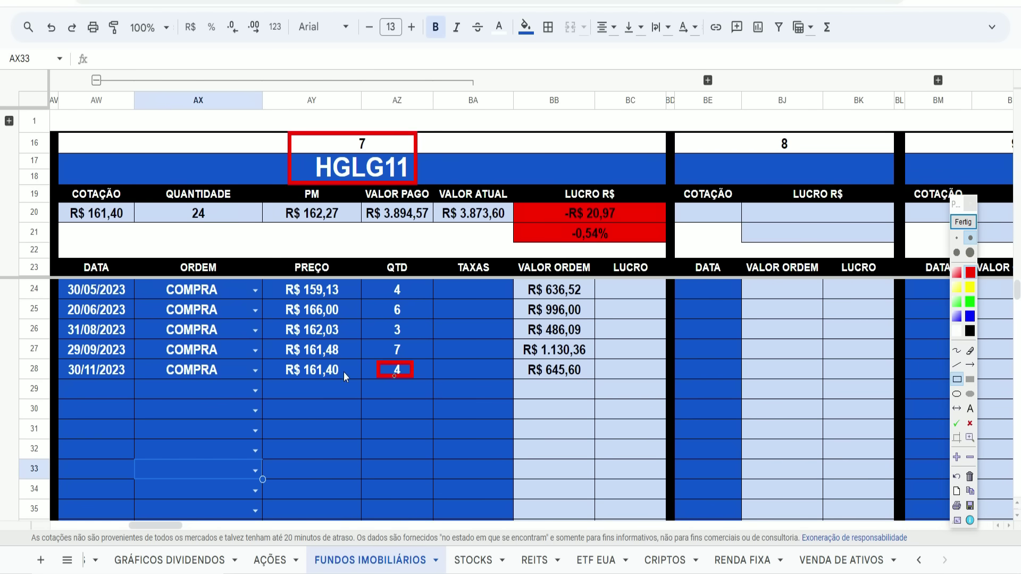
left_click_drag(275, 358, 352, 383)
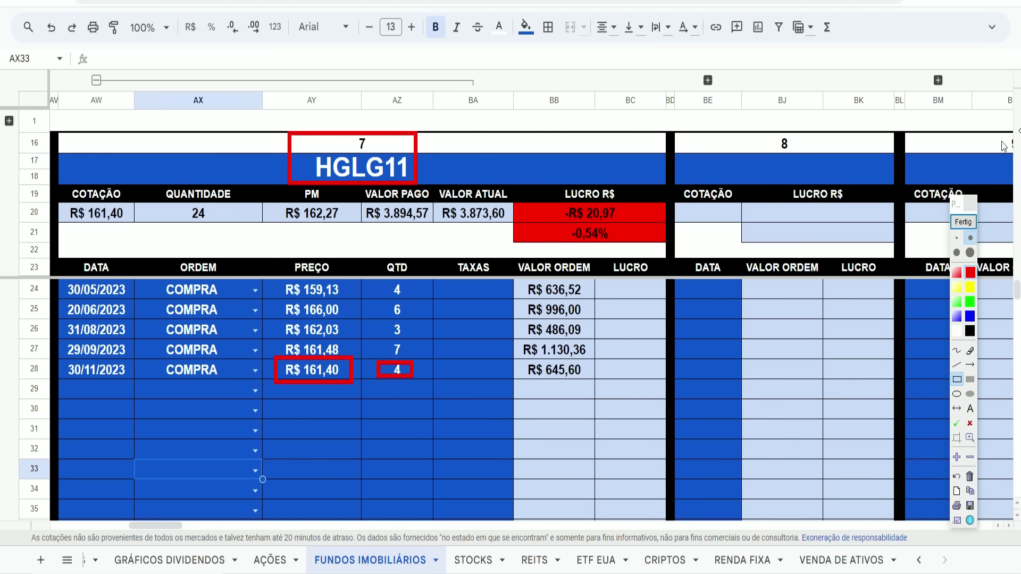
left_click(963, 222)
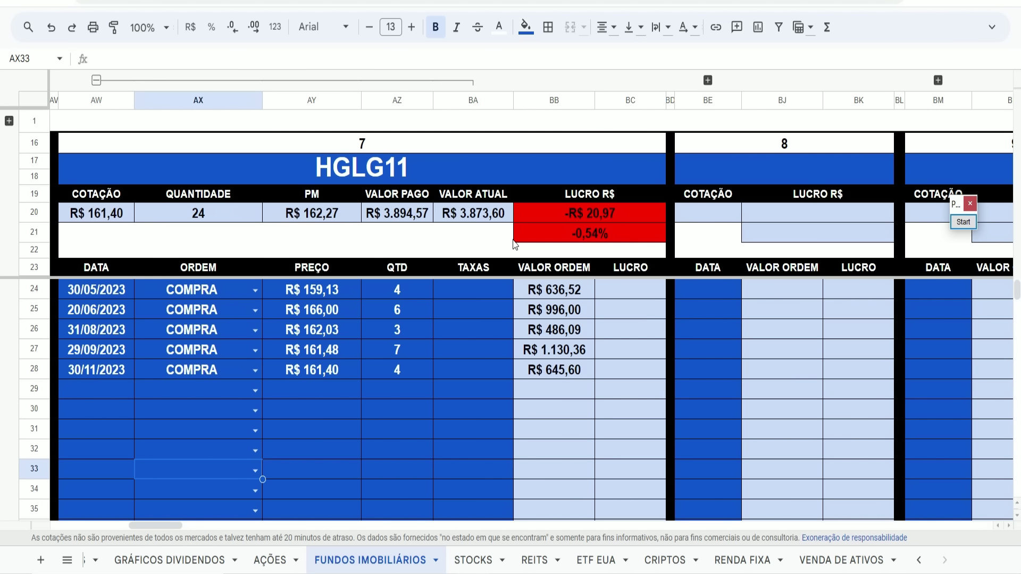
In the AÇÕES sheet, outline in red the order value of CMIG4's 30/11/2023 purchase and clear the marking.
key("ctrl+shift+Page_Up")
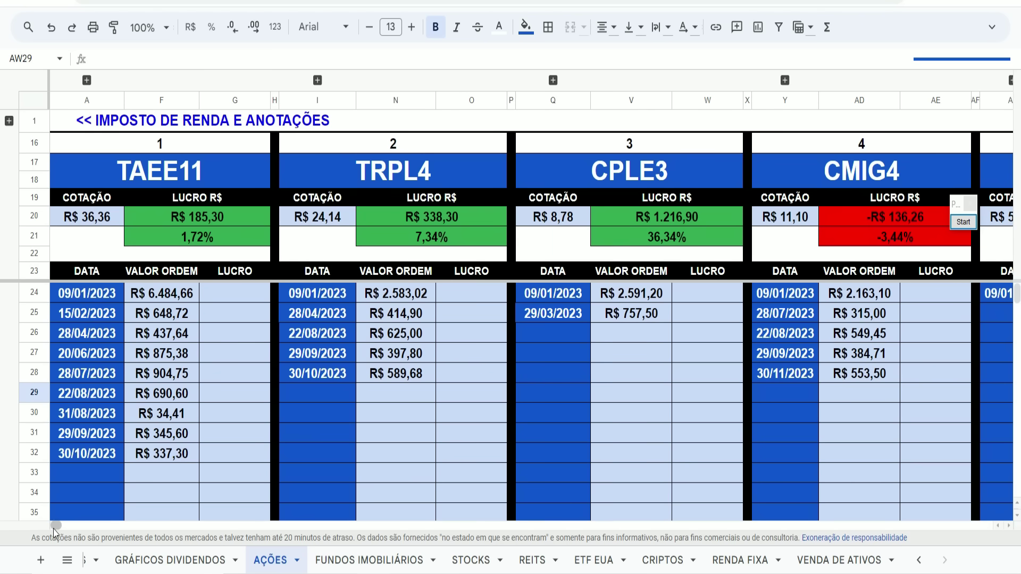
scroll(54, 525, "right", 1)
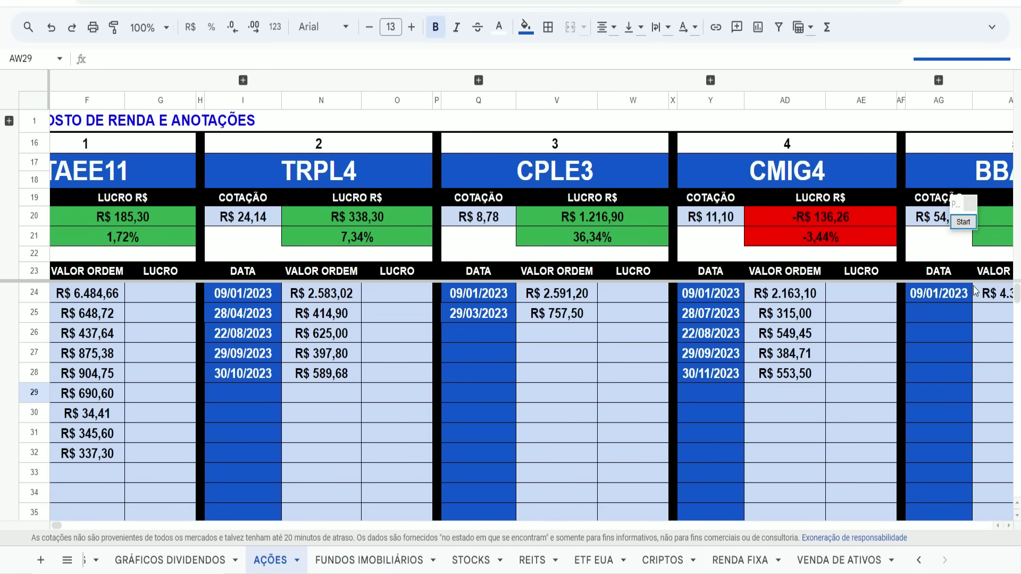
left_click(963, 222)
mouse_move(745, 363)
left_mouse_down()
mouse_move(808, 391)
mouse_move(825, 383)
left_mouse_up()
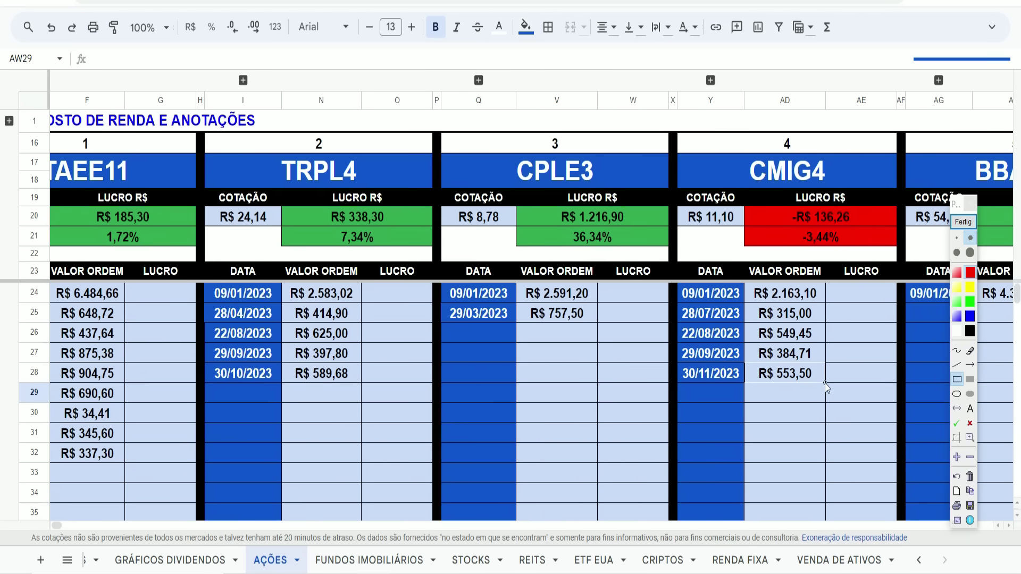
left_click(962, 222)
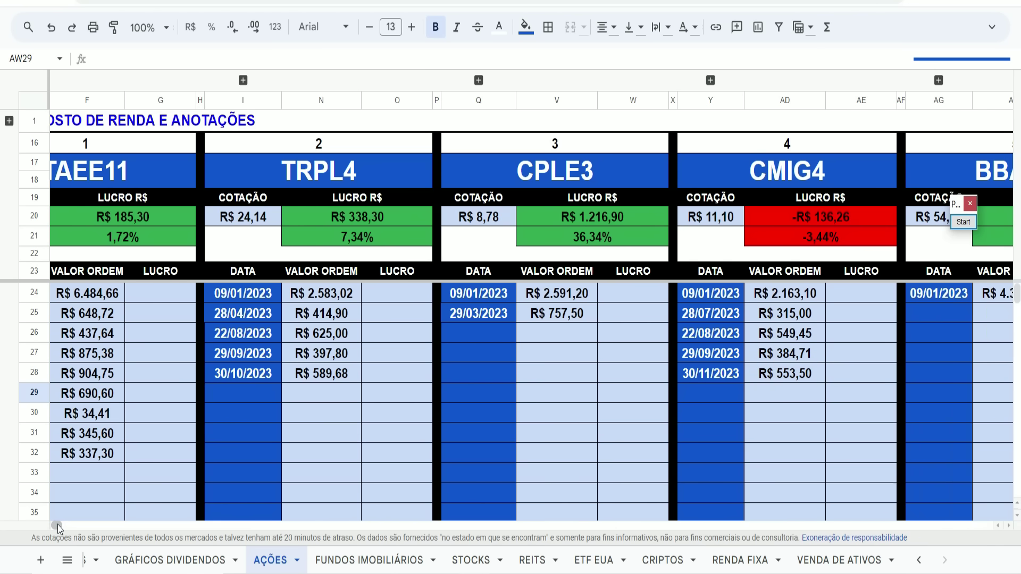
Outline in red the order value of CXSE3's 30/11/2023 purchase in the AÇÕES sheet.
left_click_drag(57, 527, 70, 527)
left_click(963, 222)
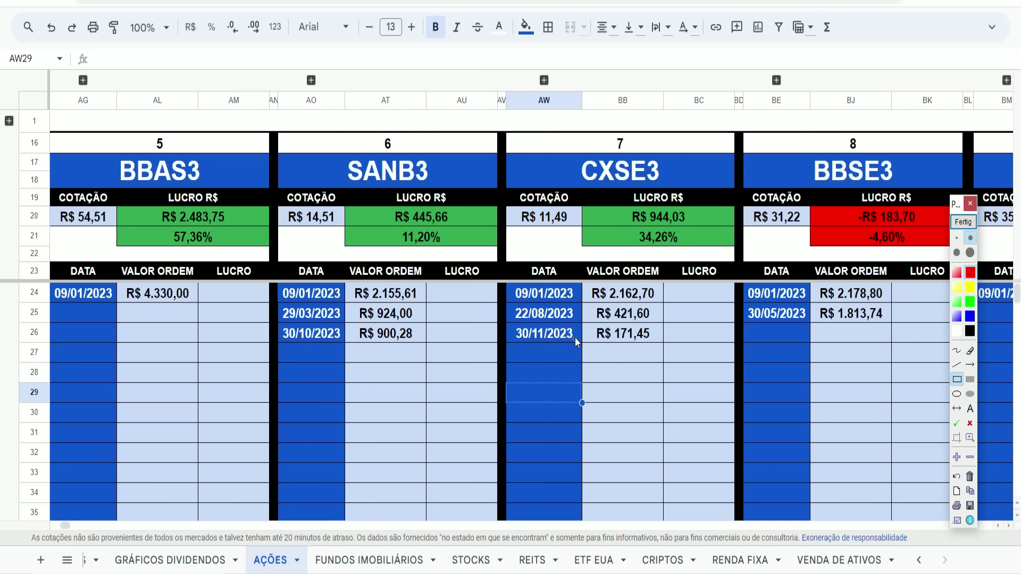
left_click_drag(586, 325, 660, 346)
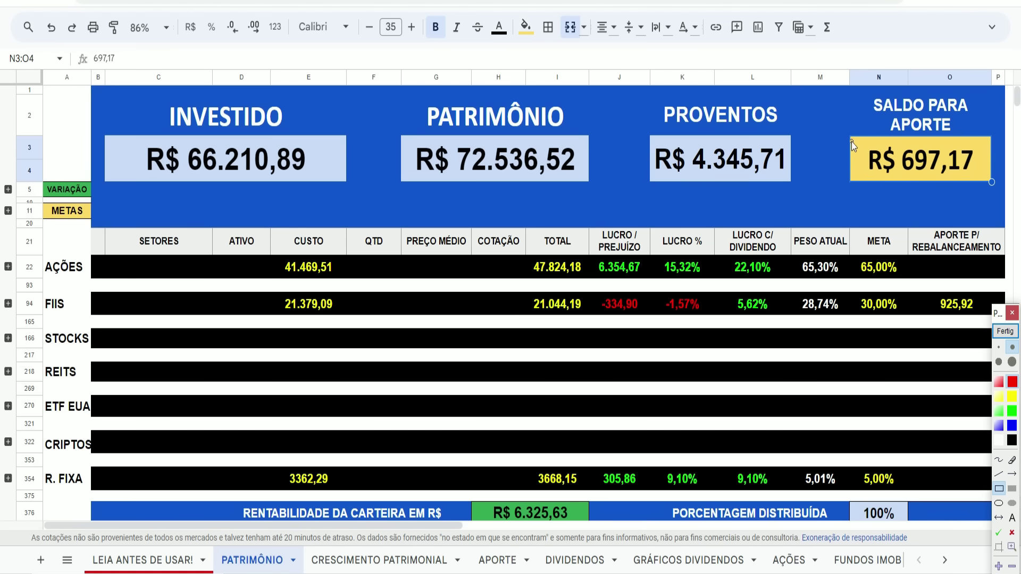
In the PATRIMÔNIO sheet, outline in red SALDO PARA APORTE and MXRF11's quantity in the expanded FIIS group, clearing each marking.
left_click_drag(851, 142, 994, 183)
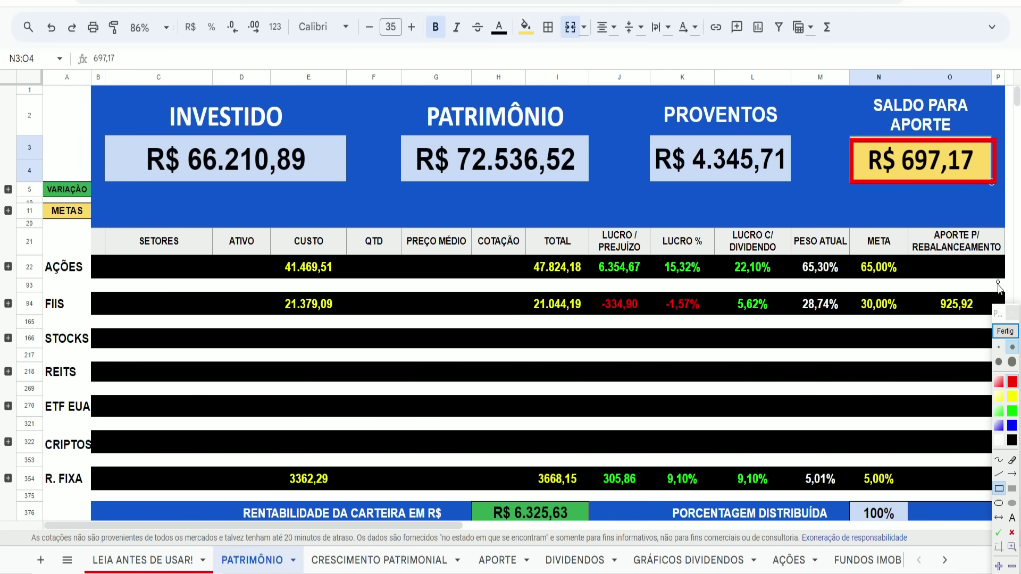
left_click(999, 335)
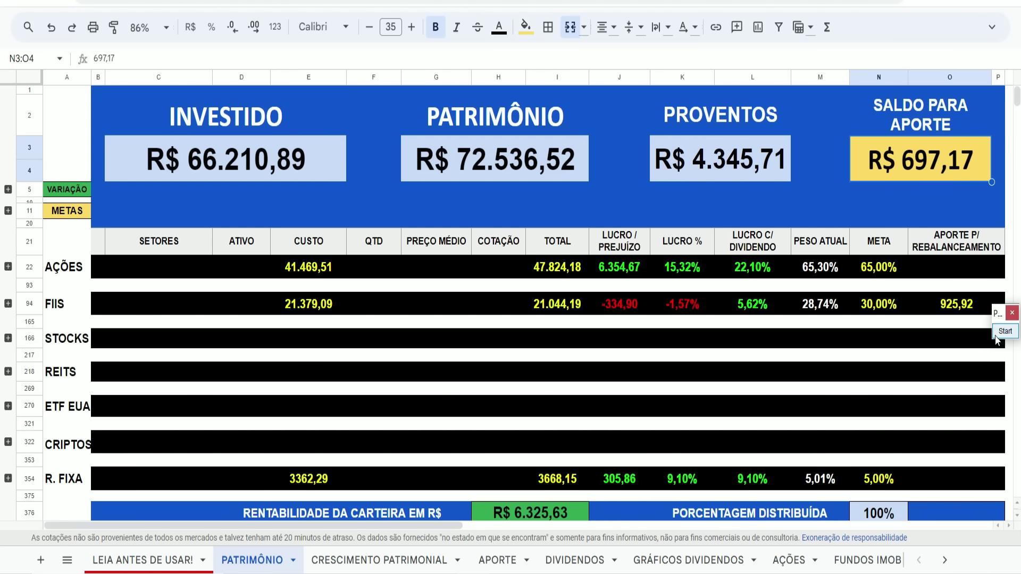
left_click(8, 303)
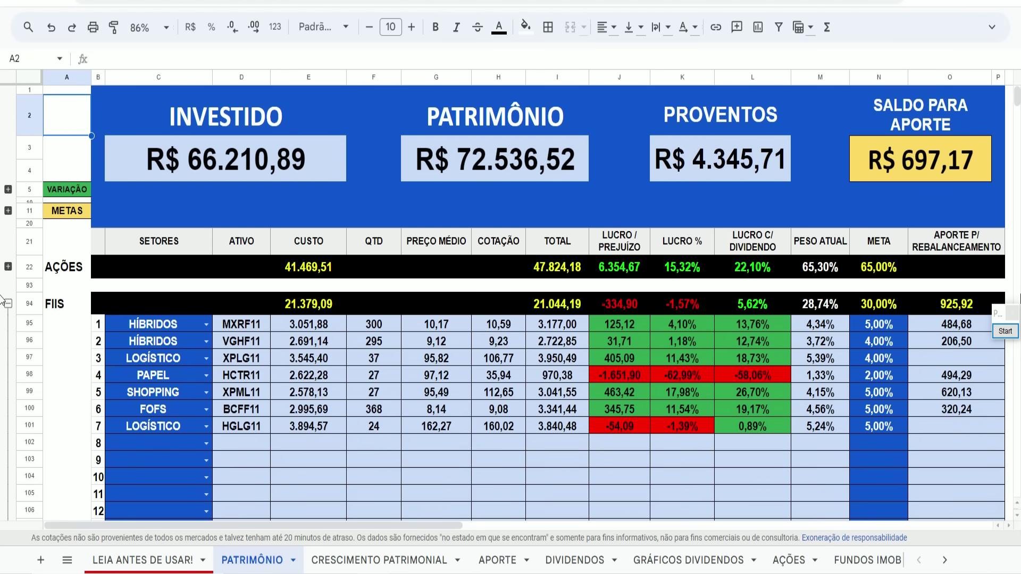
left_click(1005, 332)
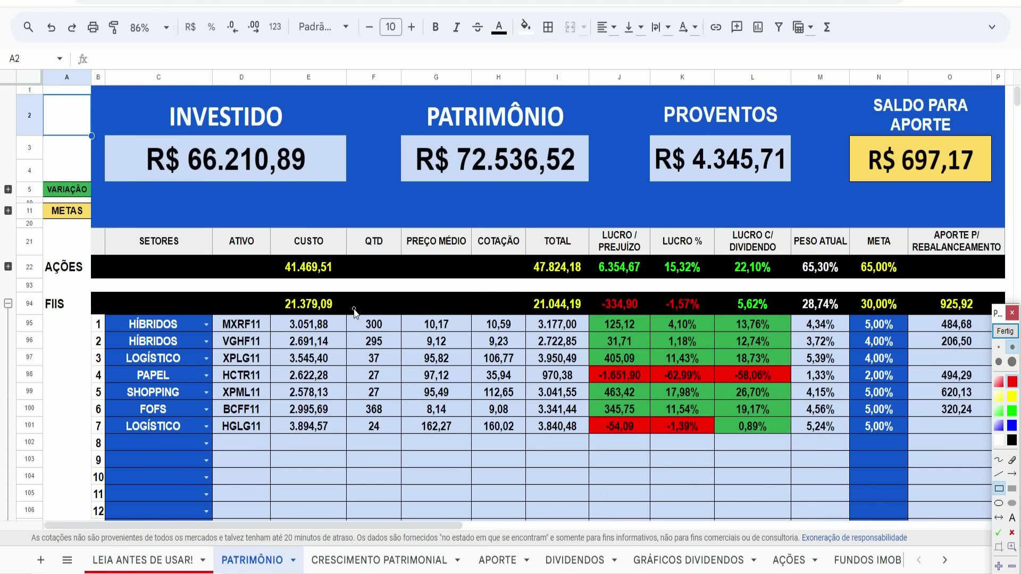
left_click_drag(354, 309, 387, 333)
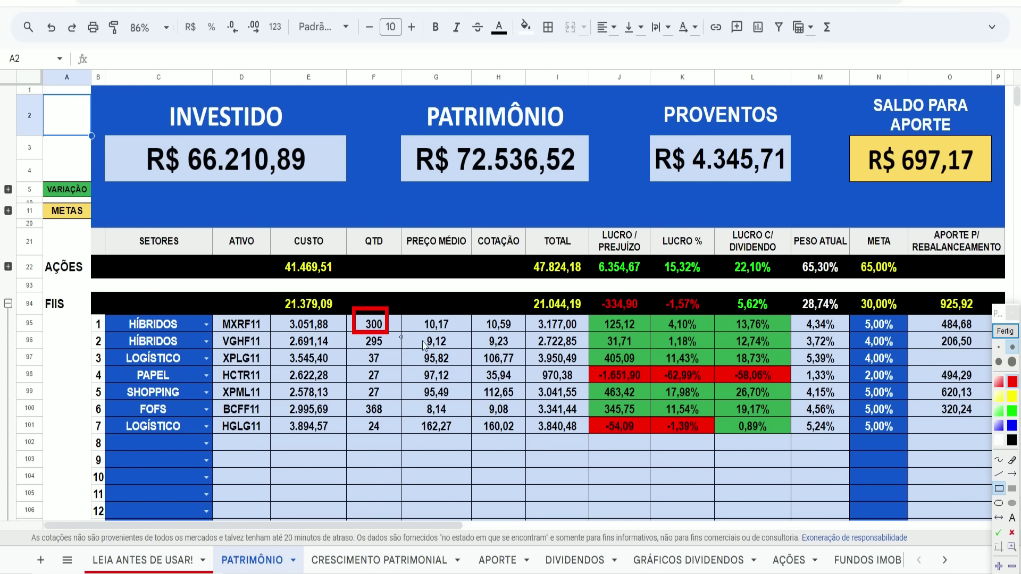
left_click(1005, 331)
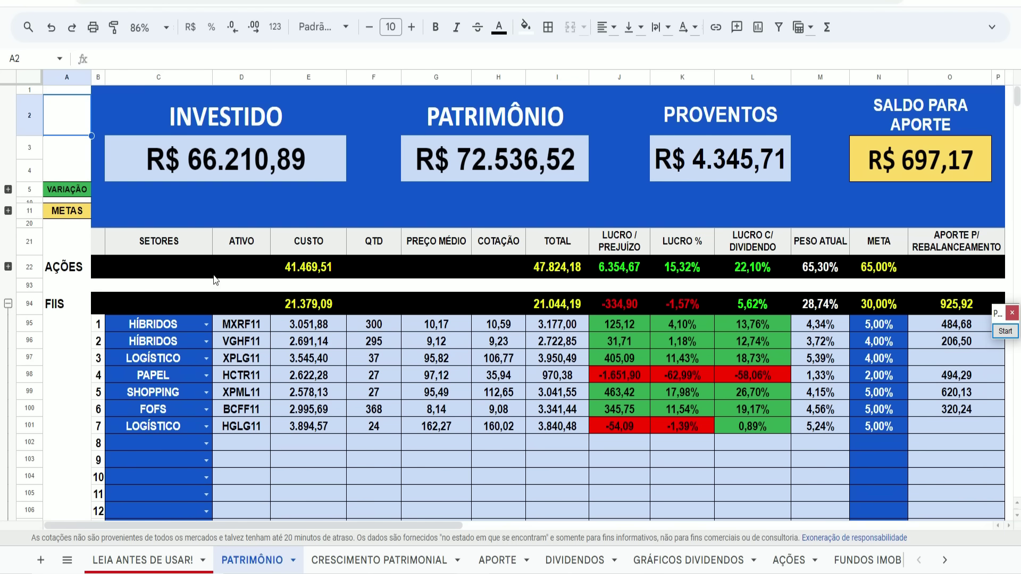
Collapse the FIIS group, expand the AÇÕES group, and dismiss the notice about chart data in hidden rows.
left_click(8, 304)
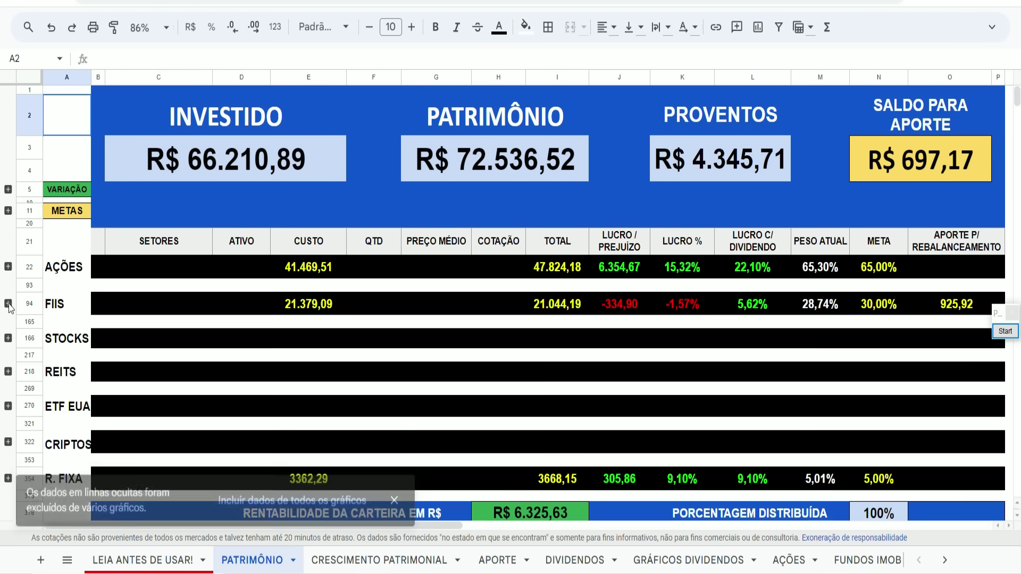
left_click(8, 267)
left_click(65, 146)
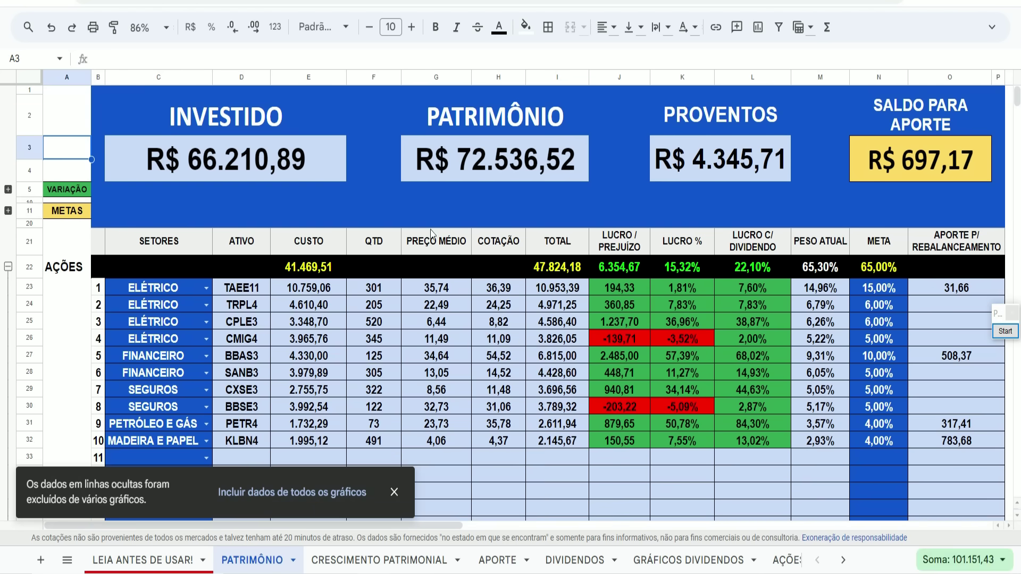
left_click(392, 492)
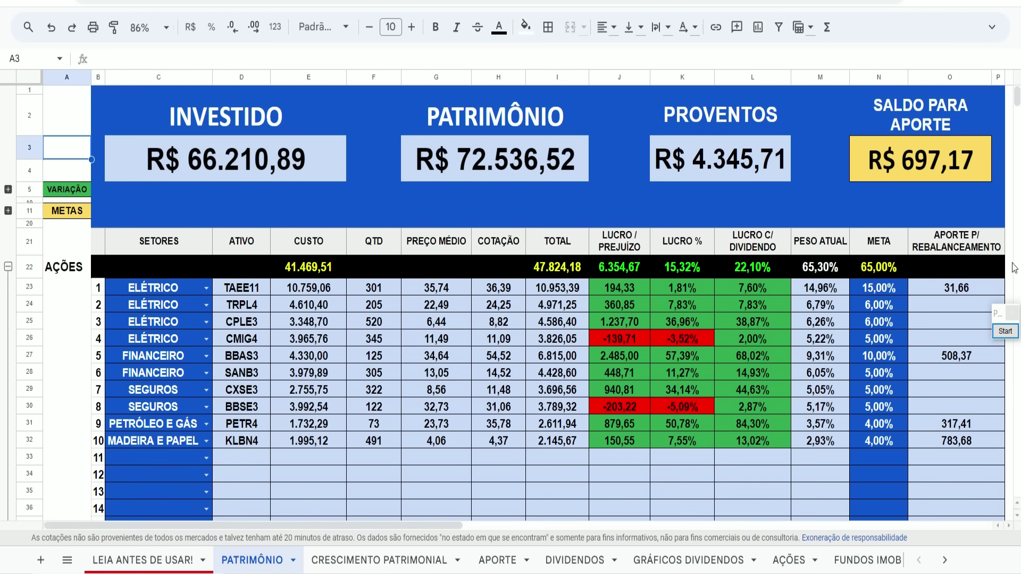
Outline in red CMIG4's current weight and the rebalancing contributions for BBAS3, TAEE11, PETR4 and KLBN4.
left_click(1008, 331)
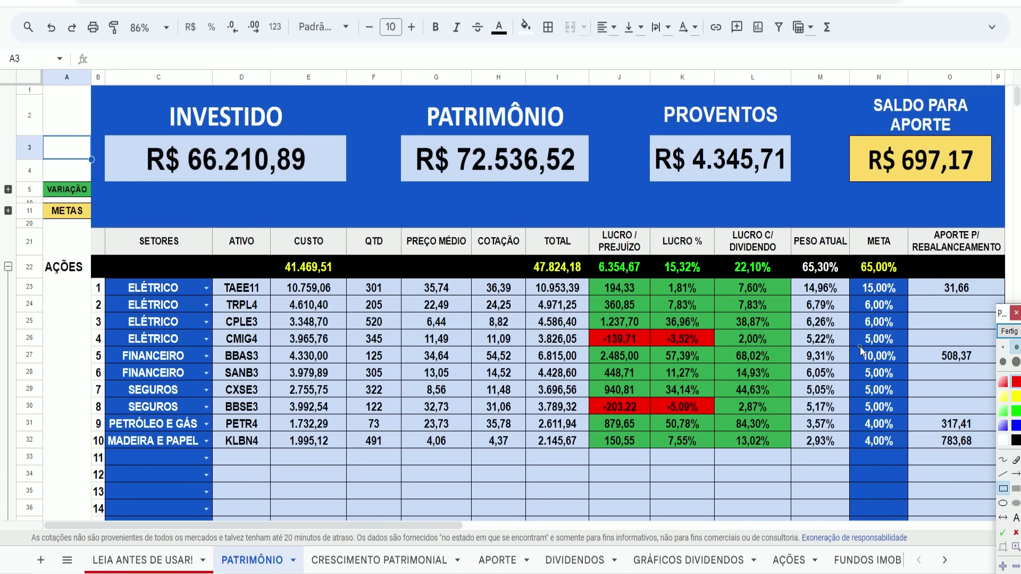
left_click_drag(798, 331, 838, 350)
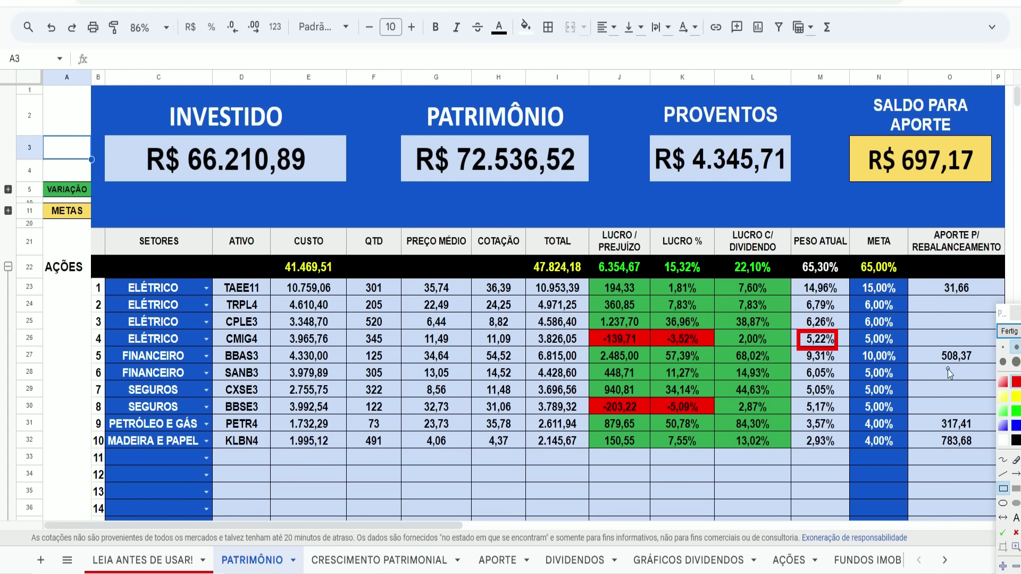
left_click_drag(931, 343, 986, 370)
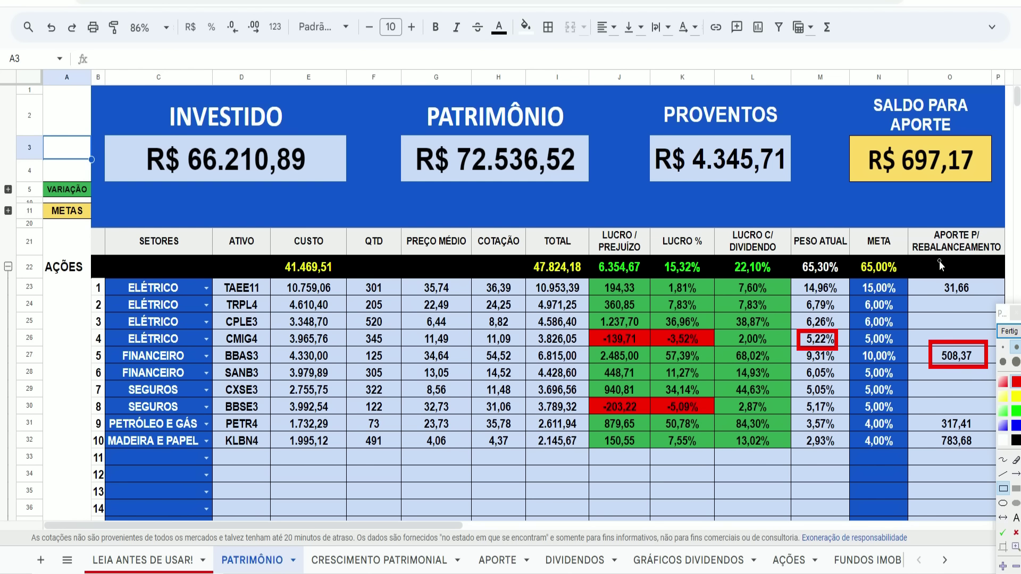
mouse_move(937, 273)
left_mouse_down()
mouse_move(962, 303)
mouse_move(982, 302)
left_mouse_up()
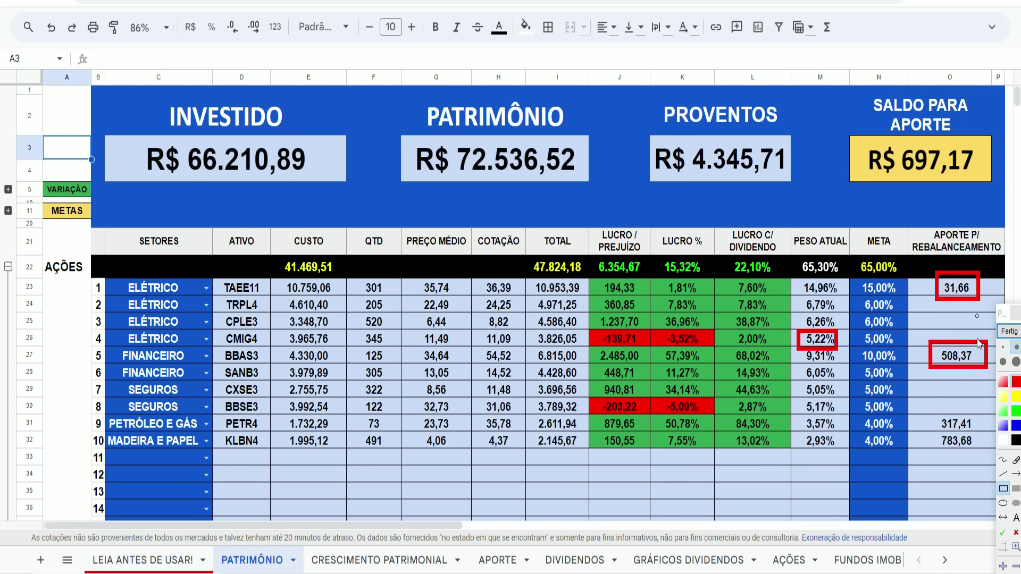
left_click_drag(929, 415, 981, 450)
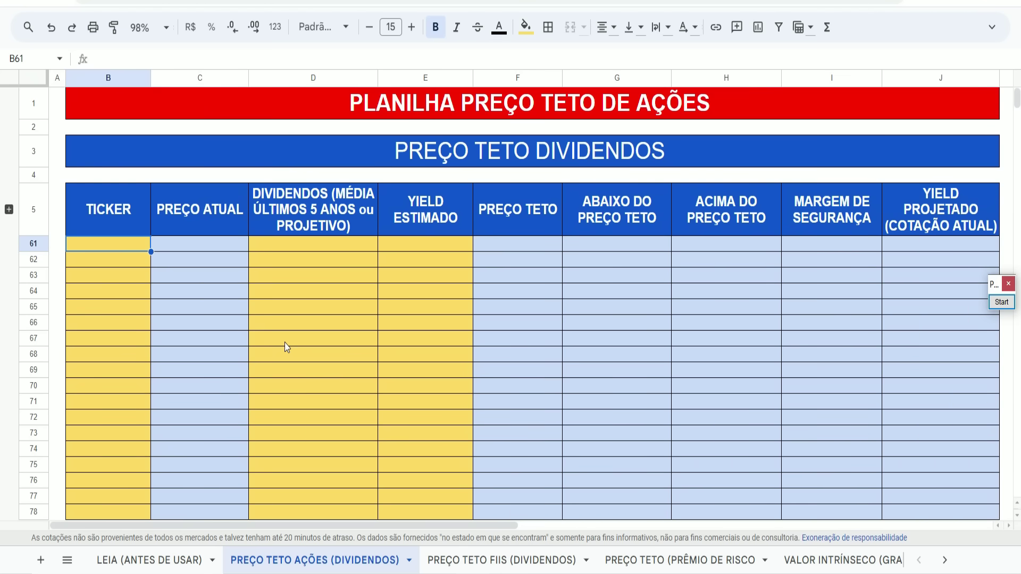
In the PREÇO TETO AÇÕES (DIVIDENDOS) sheet, undo the clearing of row 61 to restore ticker CMIG4, dividend 0,938 and estimated yield 6%.
left_click(52, 28)
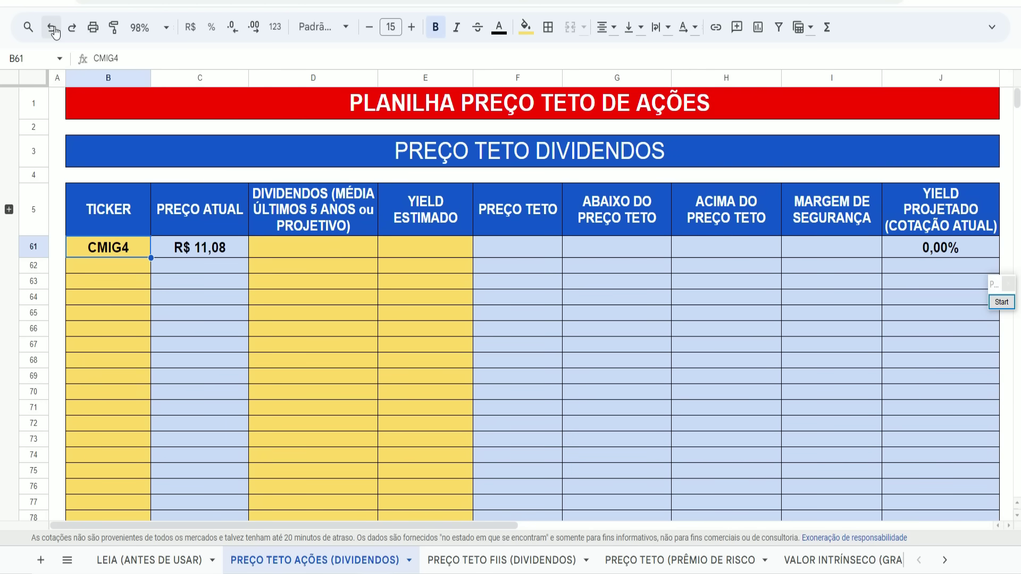
left_click(53, 28)
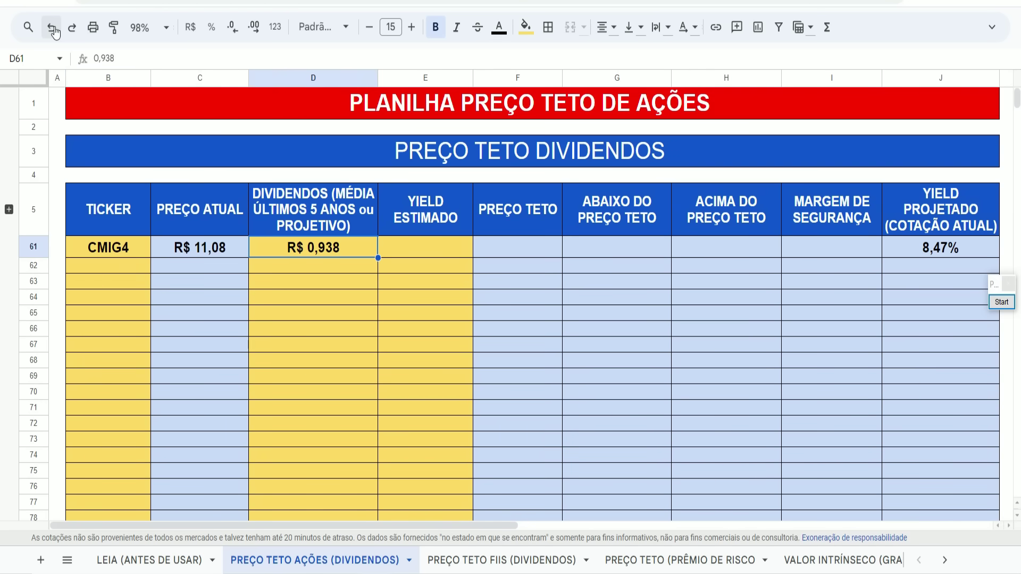
left_click(53, 31)
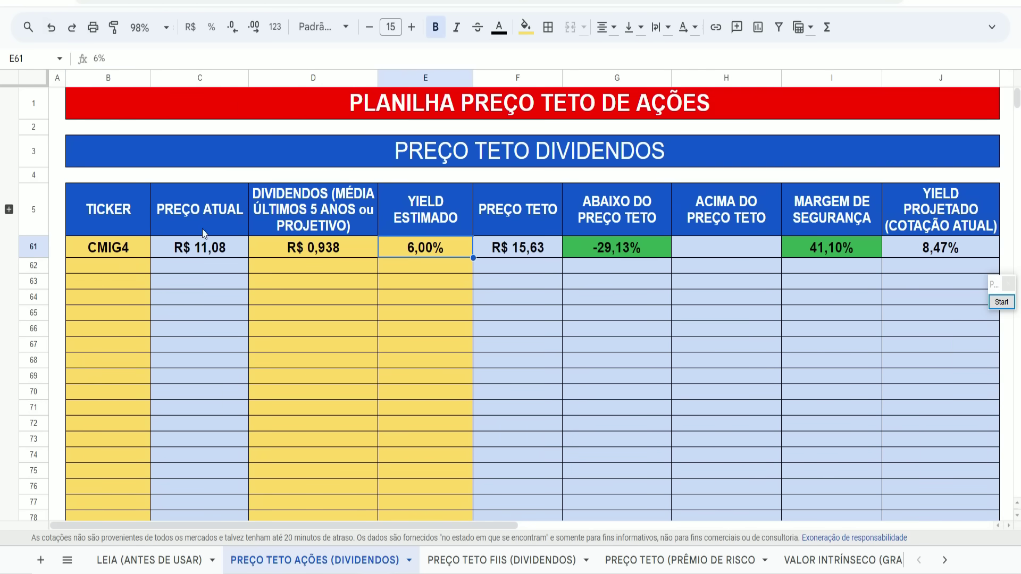
left_click(296, 360)
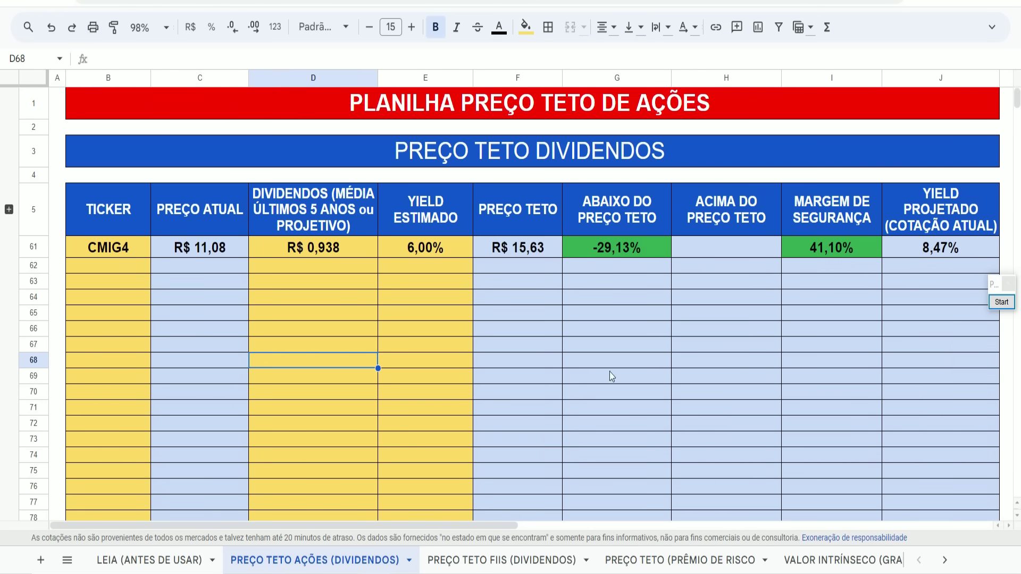
Outline in red CMIG4's price ceiling, estimated yield, dividend and safety margin, and clear the markings.
left_click(1001, 302)
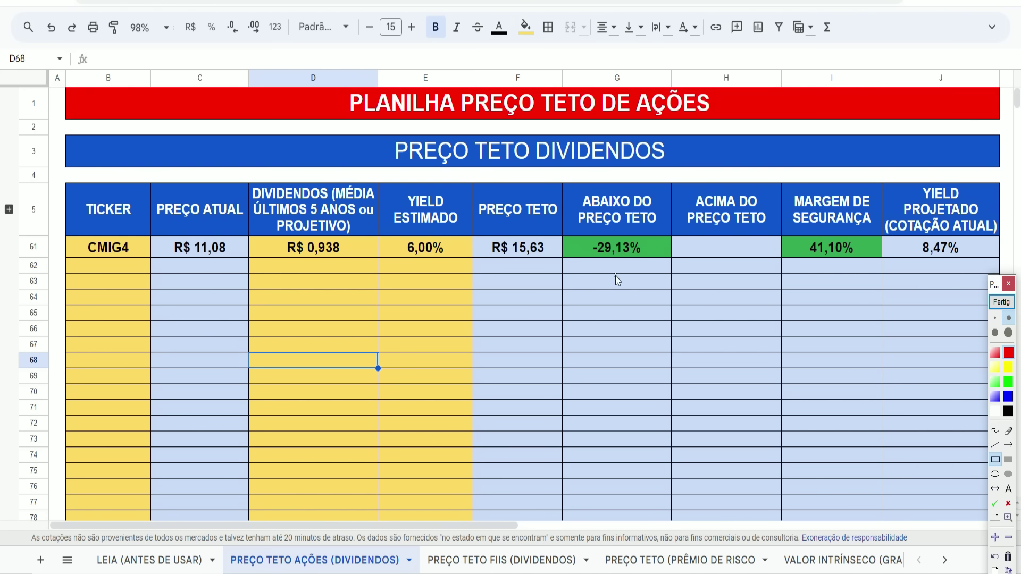
left_click_drag(478, 223, 556, 259)
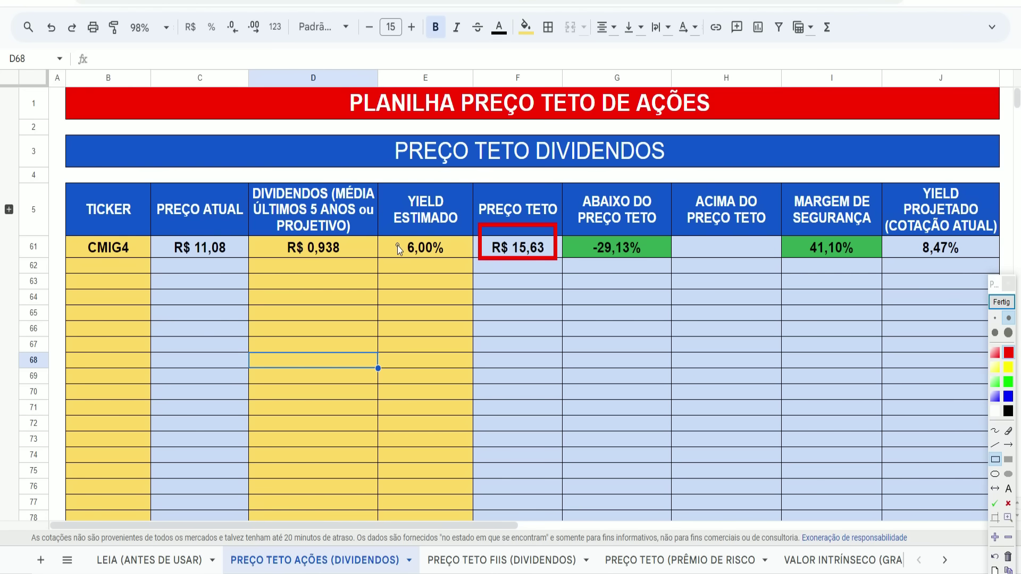
left_click_drag(448, 263, 449, 263)
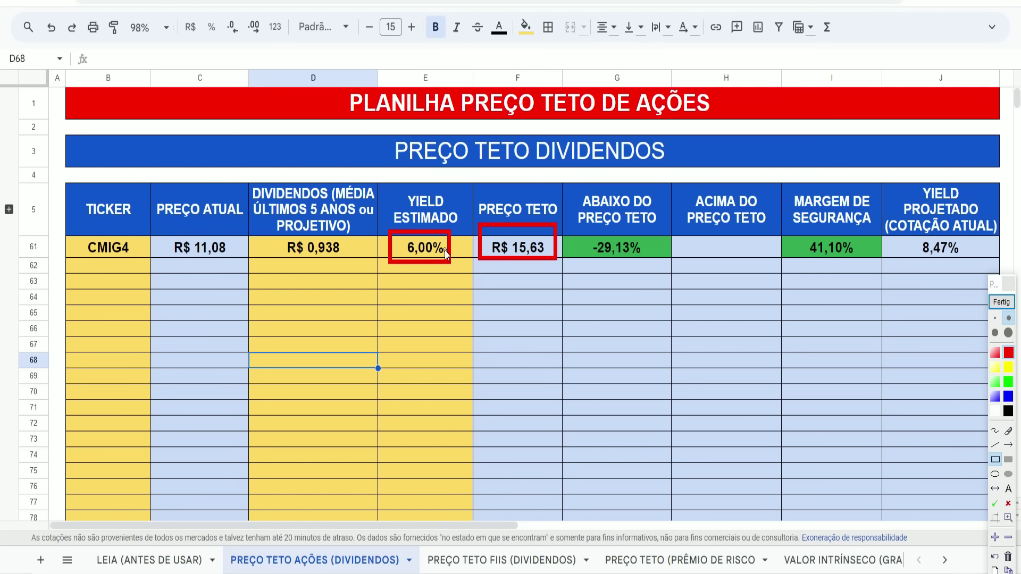
left_click_drag(268, 232, 349, 263)
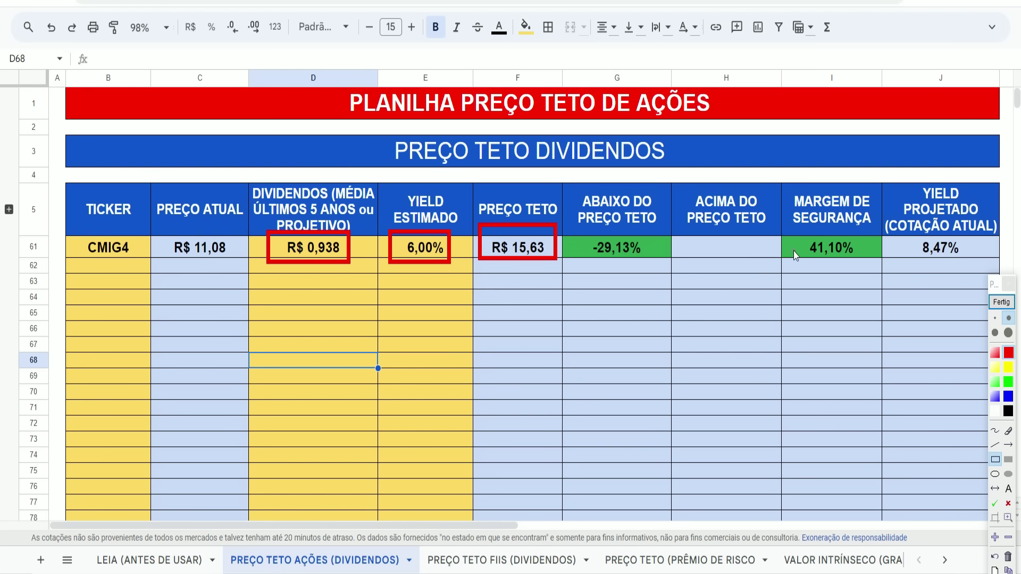
left_click_drag(787, 237, 852, 280)
left_click(1001, 301)
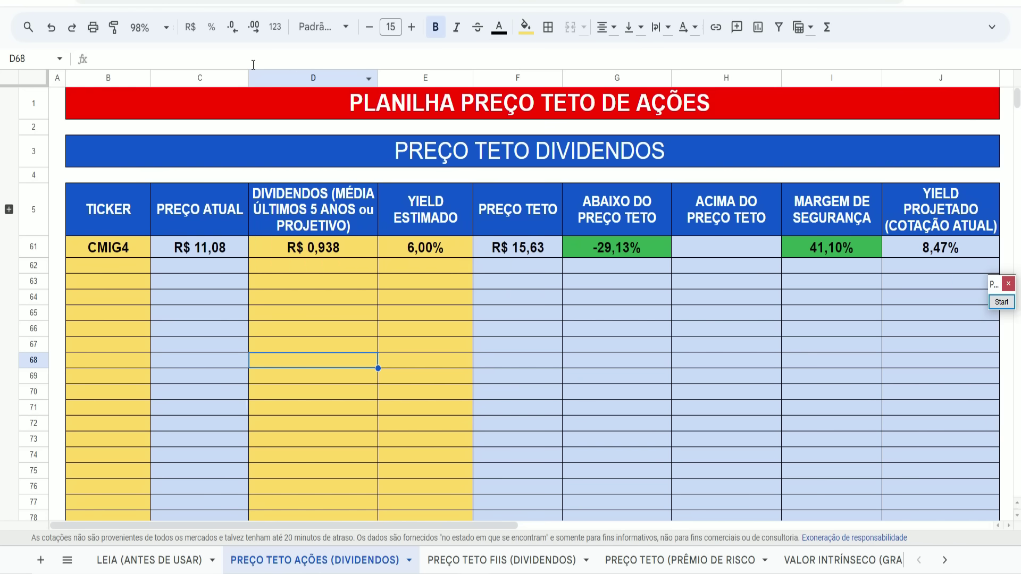
Undo the clearing of row 62 to restore ticker CXSE3, dividend 0,77 and estimated yield 6%.
left_click(51, 28)
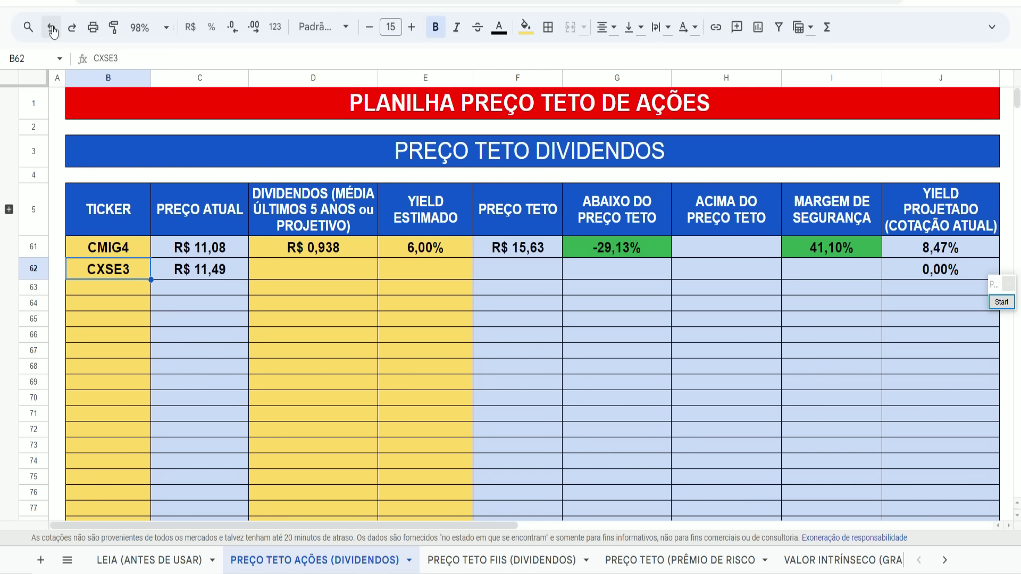
left_click(51, 27)
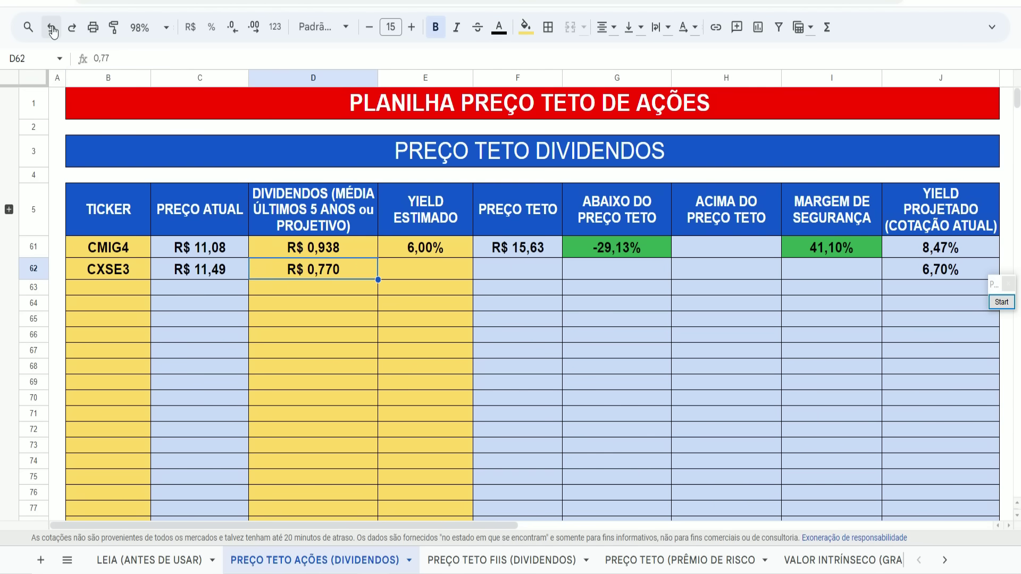
left_click(52, 27)
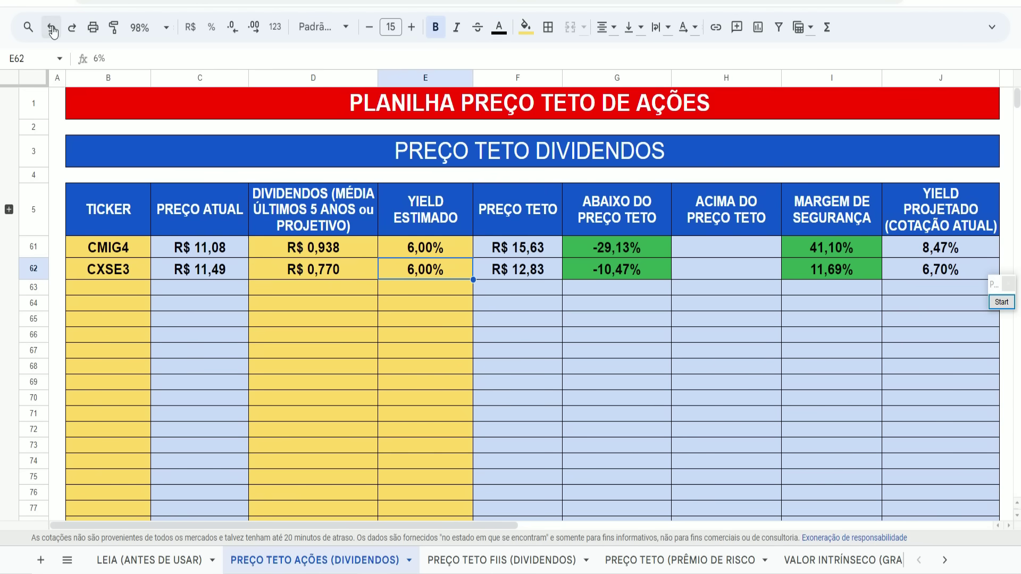
Outline in red CXSE3's safety margin and price ceiling, and clear the markings.
left_click(1001, 302)
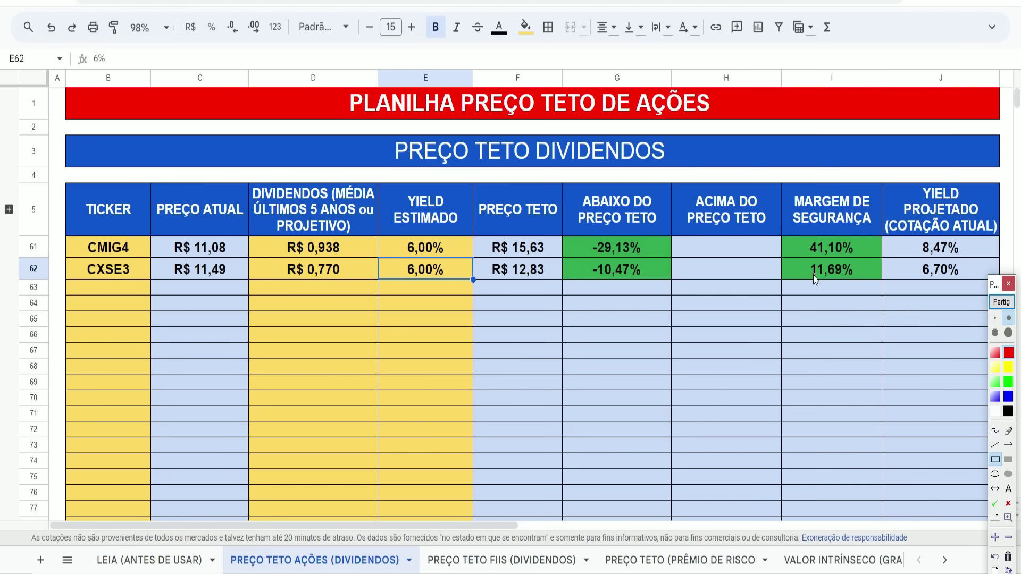
mouse_move(799, 257)
left_mouse_down()
mouse_move(822, 287)
mouse_move(856, 289)
left_mouse_up()
left_click_drag(485, 256, 549, 285)
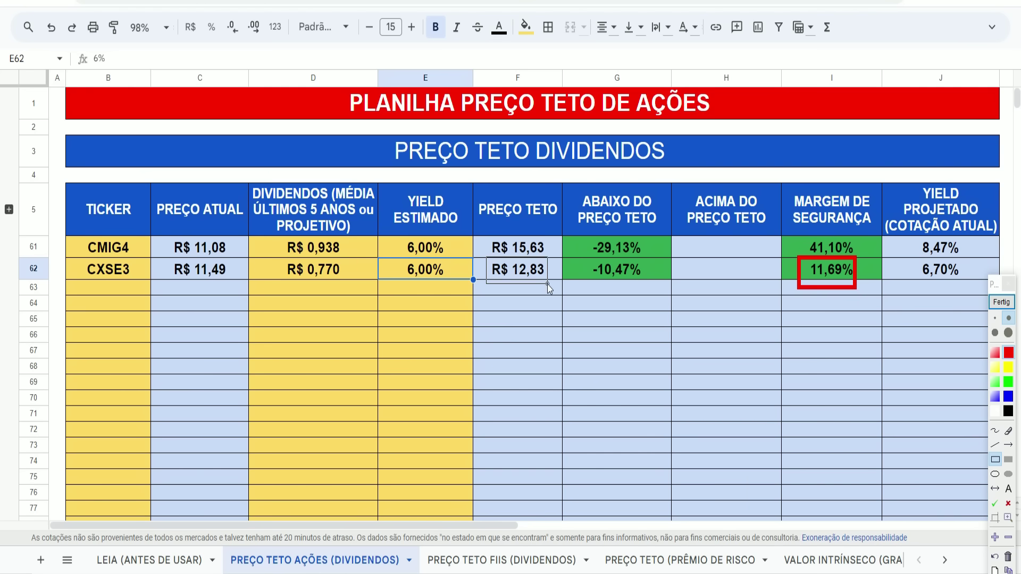
left_click(1002, 302)
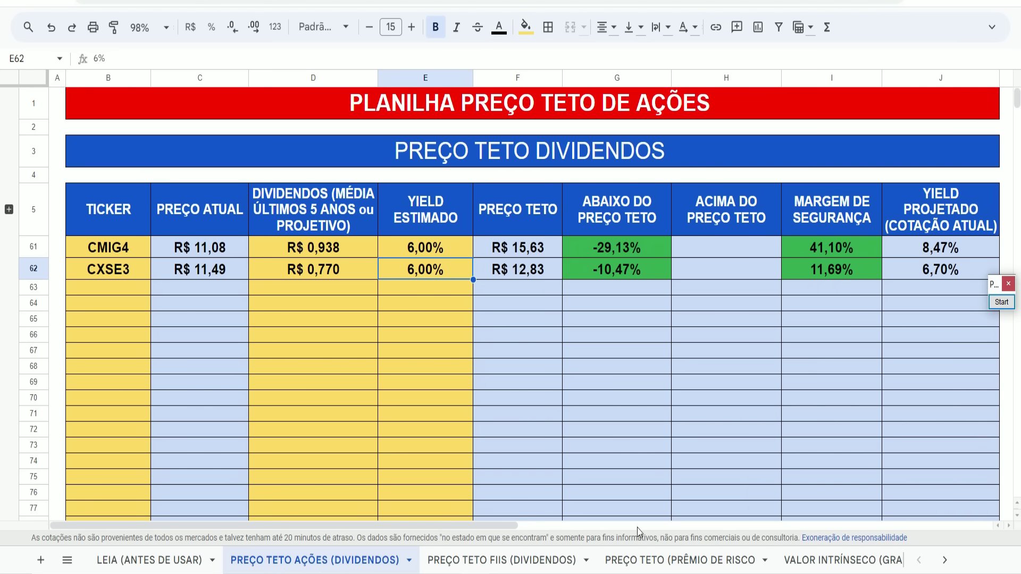
Open the PREÇO TETO (PRÊMIO DE RISCO) sheet and outline its blue title in red.
left_click(661, 567)
left_click(355, 466)
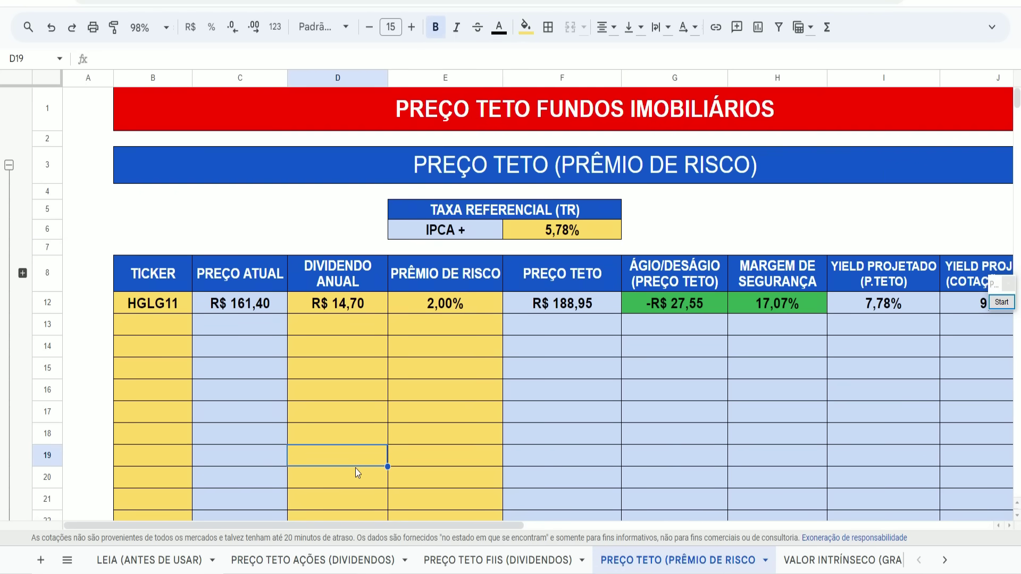
scroll(533, 305, "right", 1)
mouse_move(350, 143)
left_mouse_down()
mouse_move(474, 192)
mouse_move(718, 213)
mouse_move(726, 197)
left_mouse_up()
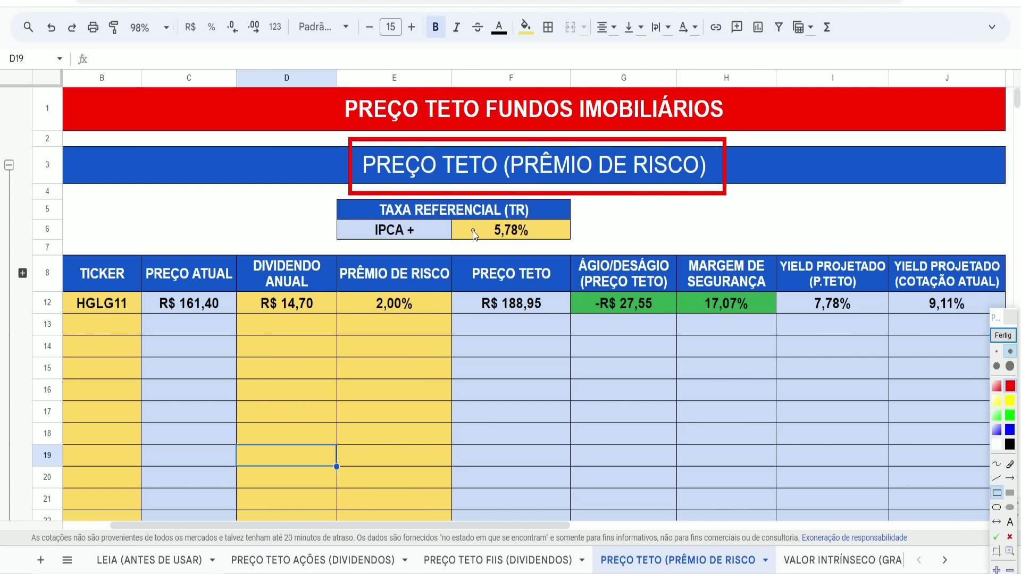
Outline in red the IPCA + label, its reference rate and HGLG11's annual dividend, and clear the markings.
mouse_move(364, 217)
left_mouse_down()
mouse_move(425, 239)
mouse_move(531, 248)
mouse_move(534, 238)
left_mouse_up()
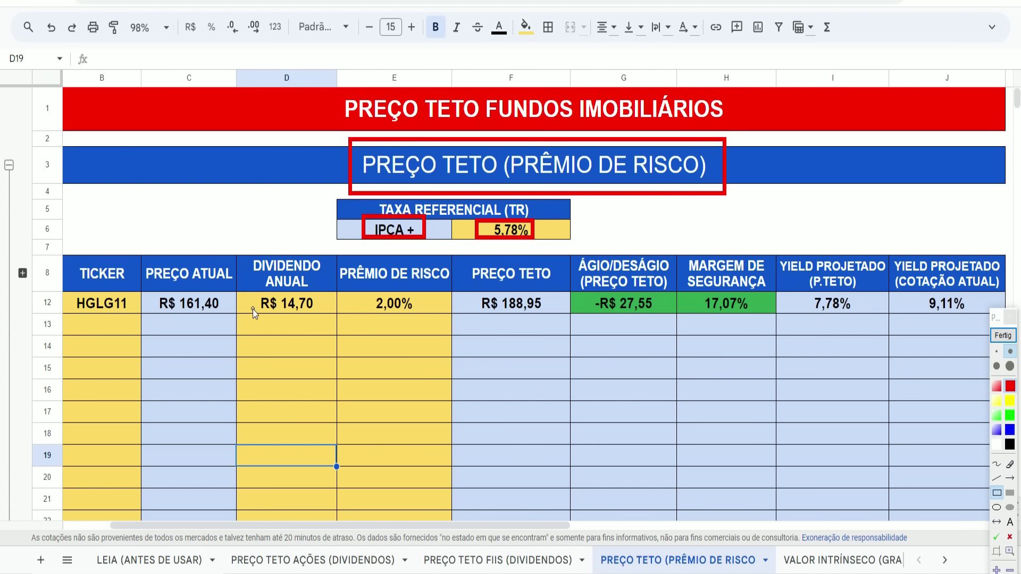
left_click_drag(241, 295, 322, 321)
key("Delete")
Outline in red HGLG11's risk premium, price ceiling, safety margin and premium/discount to the price ceiling.
left_click_drag(351, 291, 420, 317)
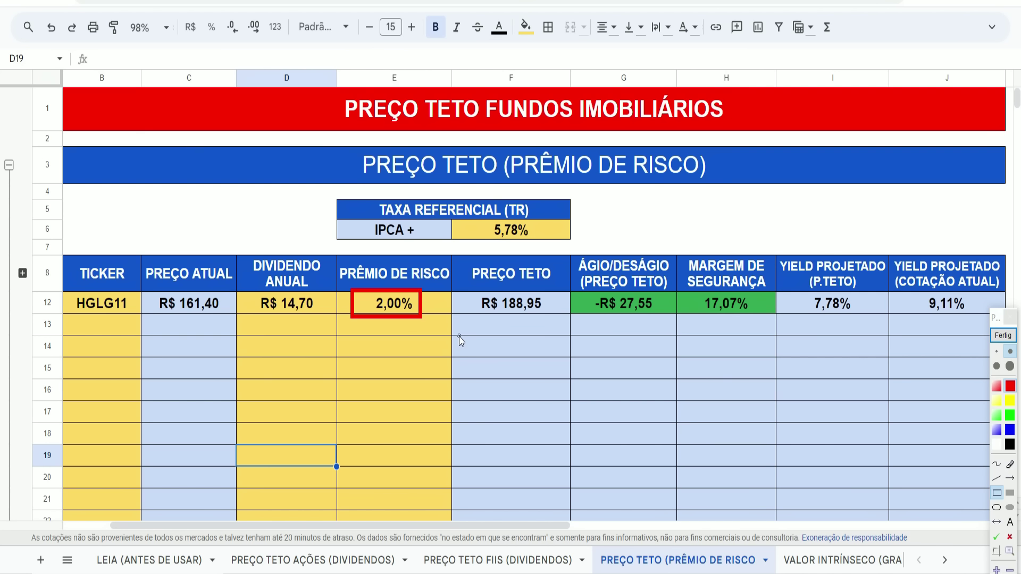
left_click_drag(467, 290, 553, 318)
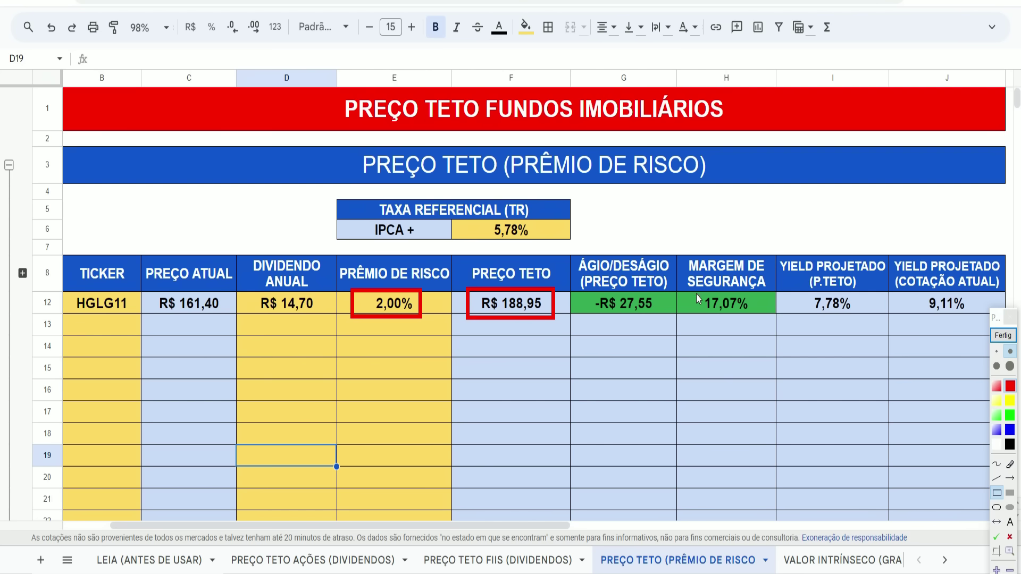
left_click_drag(693, 291, 756, 318)
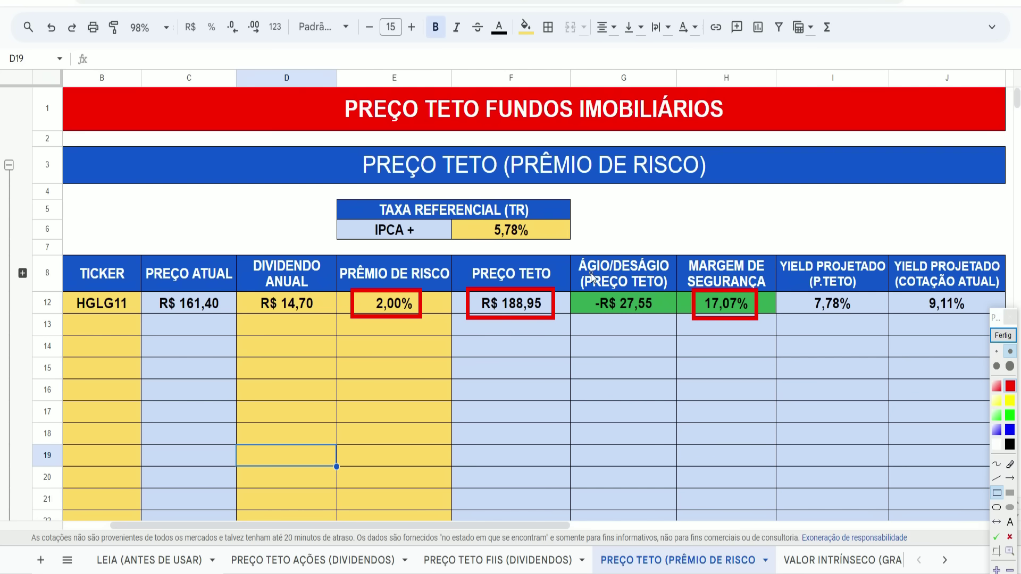
mouse_move(581, 289)
left_mouse_down()
mouse_move(635, 321)
mouse_move(672, 324)
left_mouse_up()
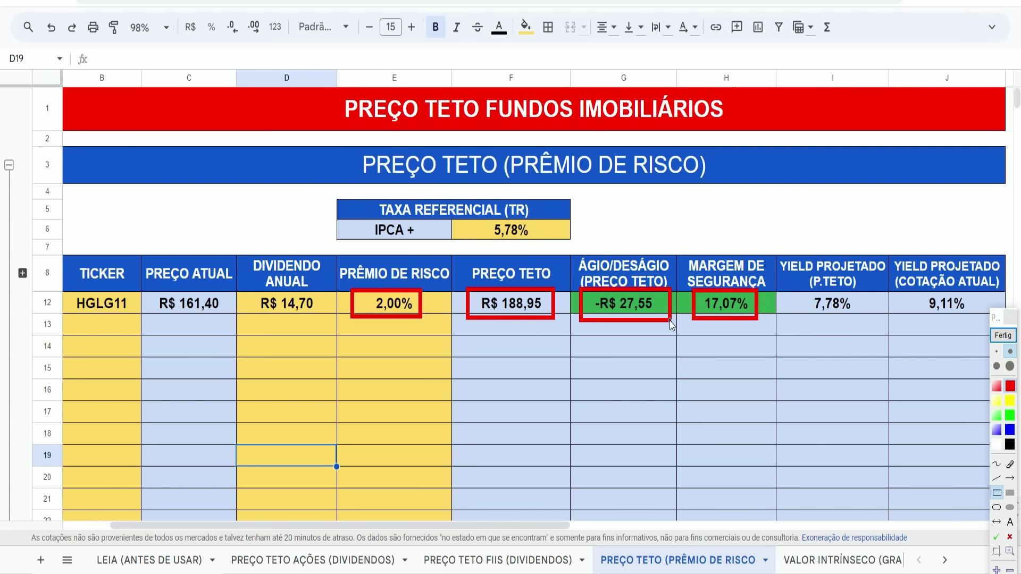